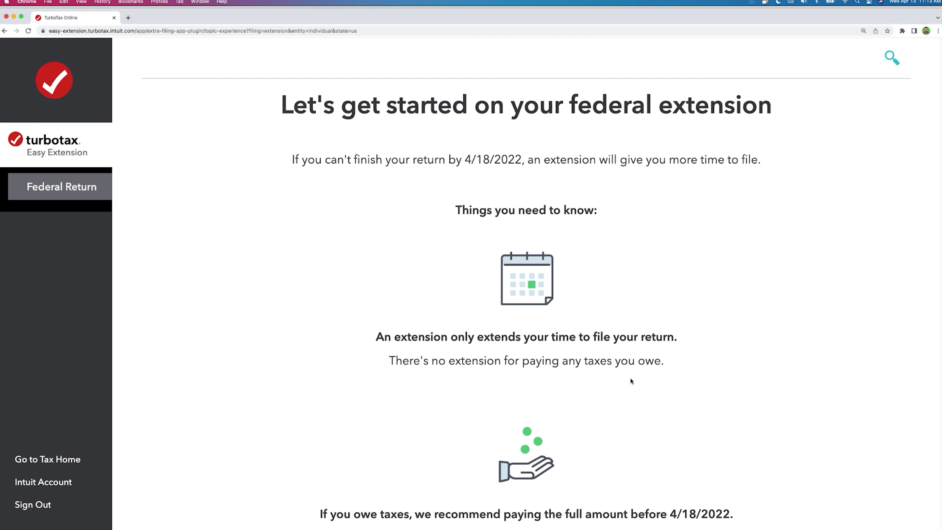
# Step: Review the extension overview, noting payment isn't extended and is due by 4/18/2022, then continue
pyautogui.moveTo(664, 359); pyautogui.dragTo(378, 361)
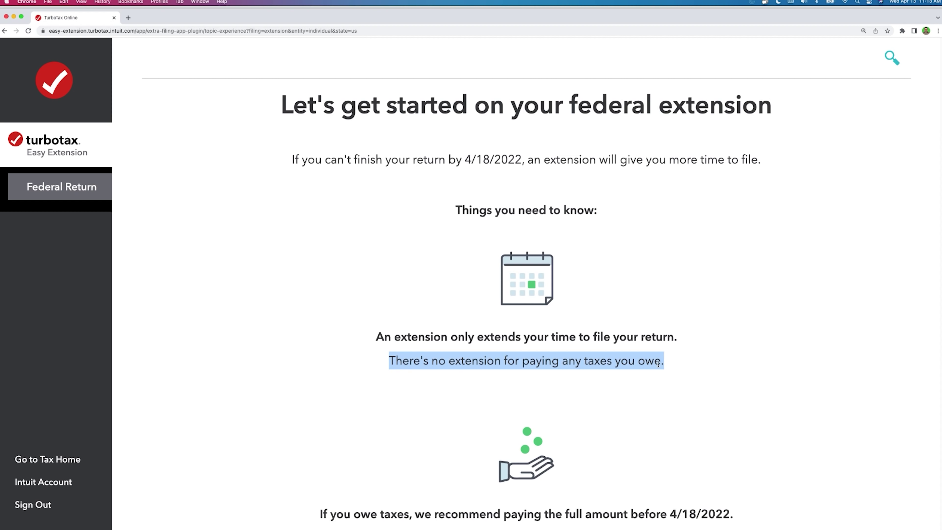
pyautogui.scroll(-3, 658, 362)
pyautogui.scroll(-3, 658, 362)
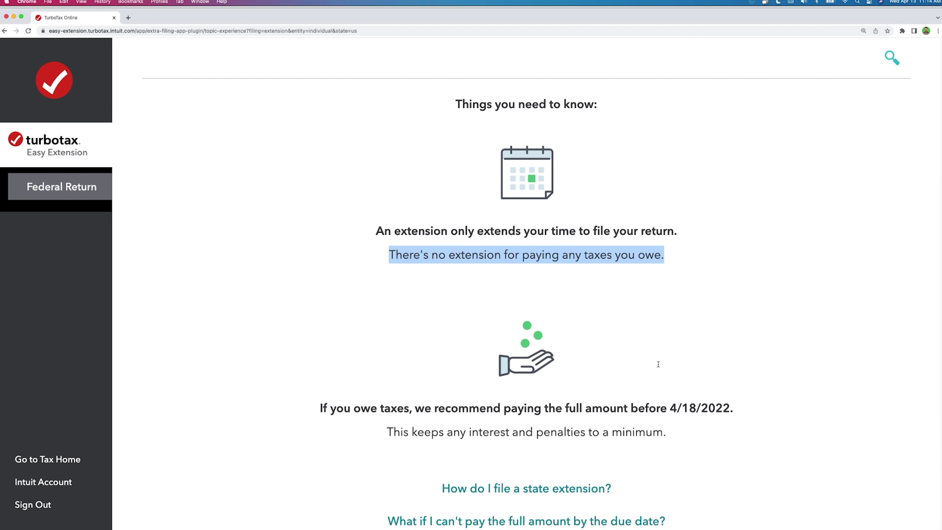
pyautogui.moveTo(298, 356); pyautogui.dragTo(584, 384)
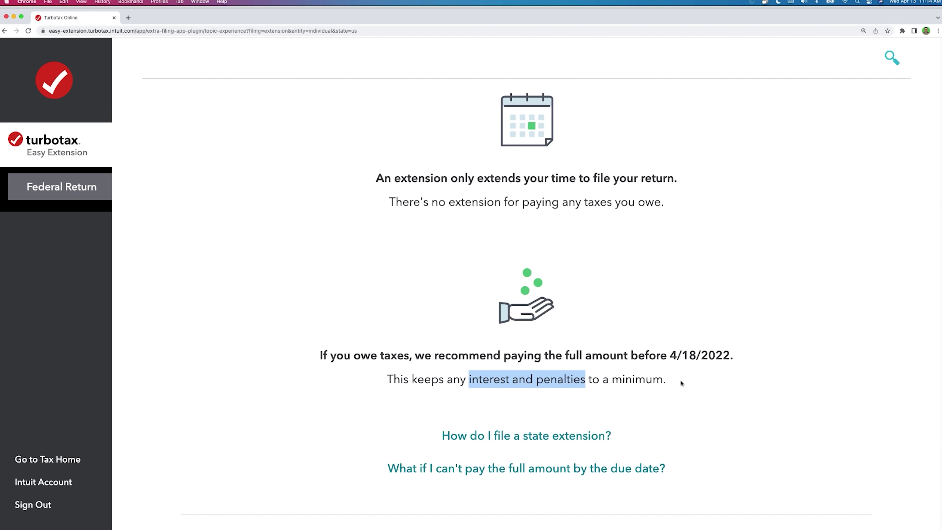
pyautogui.scroll(-3, 680, 379)
pyautogui.scroll(-2, 680, 379)
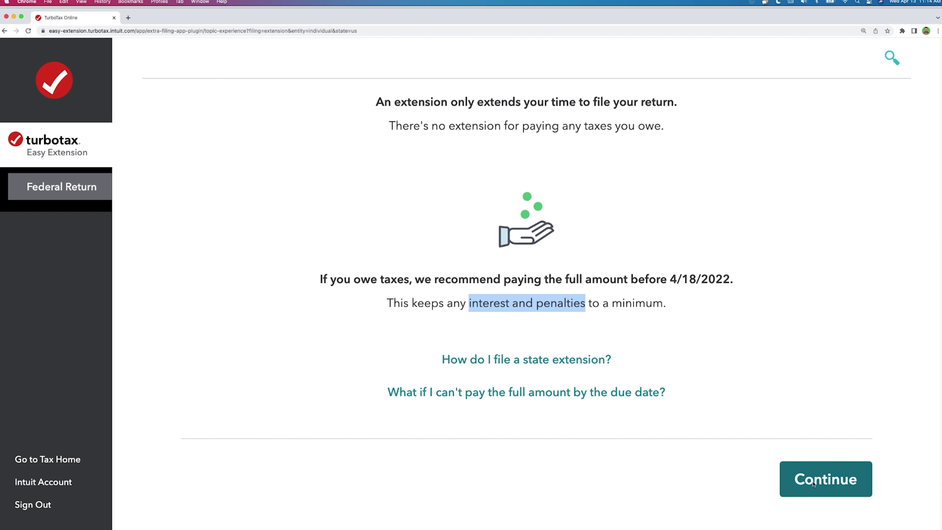
pyautogui.click(815, 486)
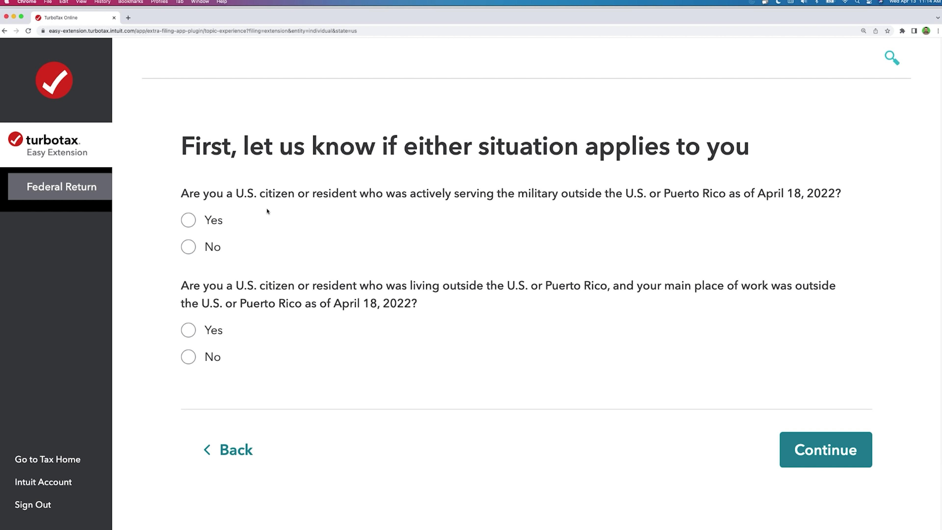
# Step: Set the military service answer to No and the living-abroad answer to No, then continue
pyautogui.click(188, 225)
pyautogui.click(201, 246)
pyautogui.click(188, 357)
pyautogui.click(855, 452)
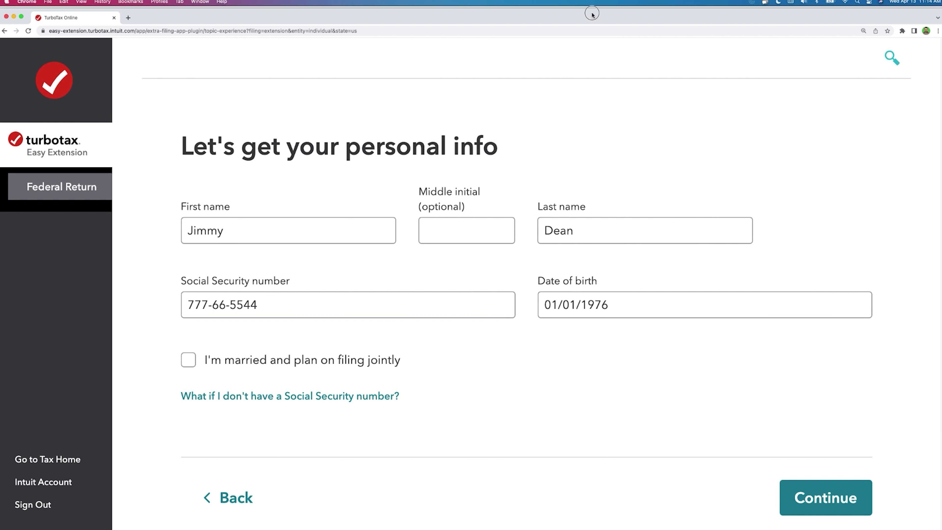
# Step: Check the prefilled first name, middle initial, last name, SSN and birth date fields
pyautogui.click(230, 232)
pyautogui.moveTo(229, 231); pyautogui.dragTo(169, 233)
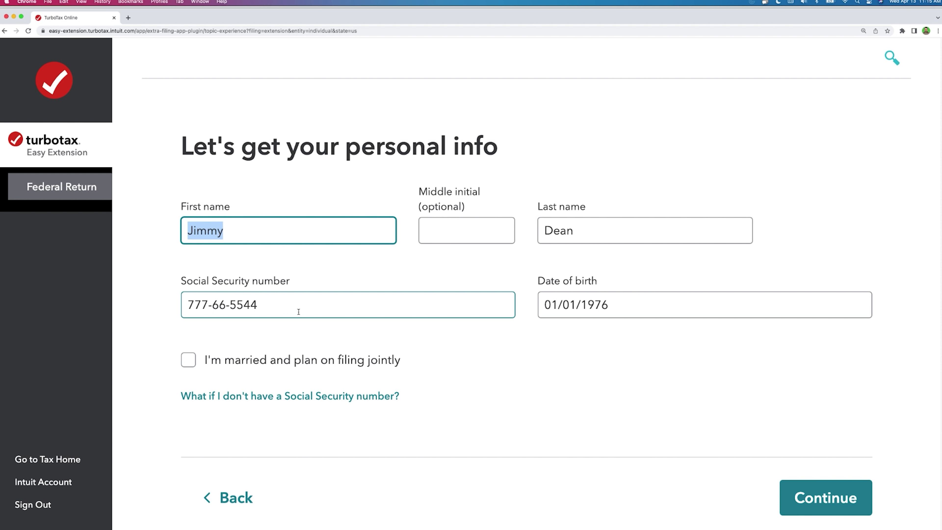
pyautogui.click(288, 309)
pyautogui.click(393, 230)
pyautogui.click(446, 231)
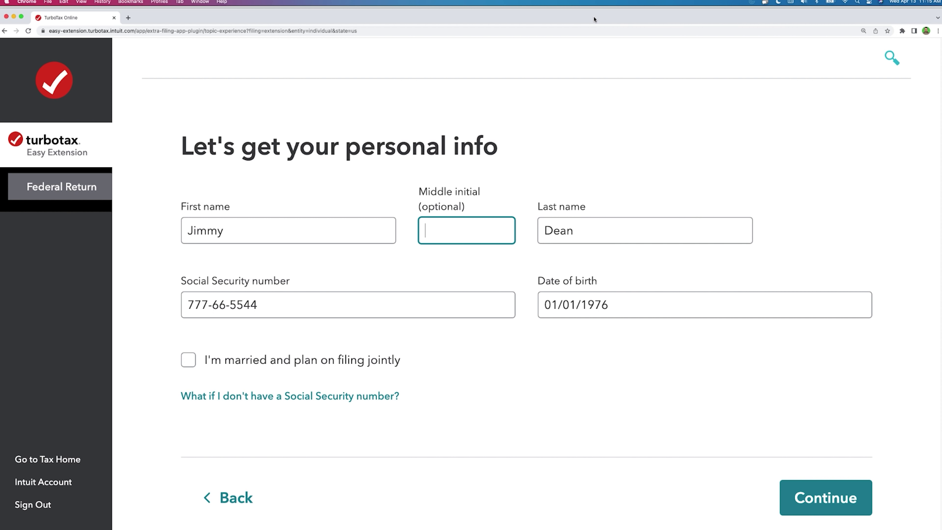
pyautogui.click(610, 230)
pyautogui.click(469, 299)
pyautogui.click(615, 298)
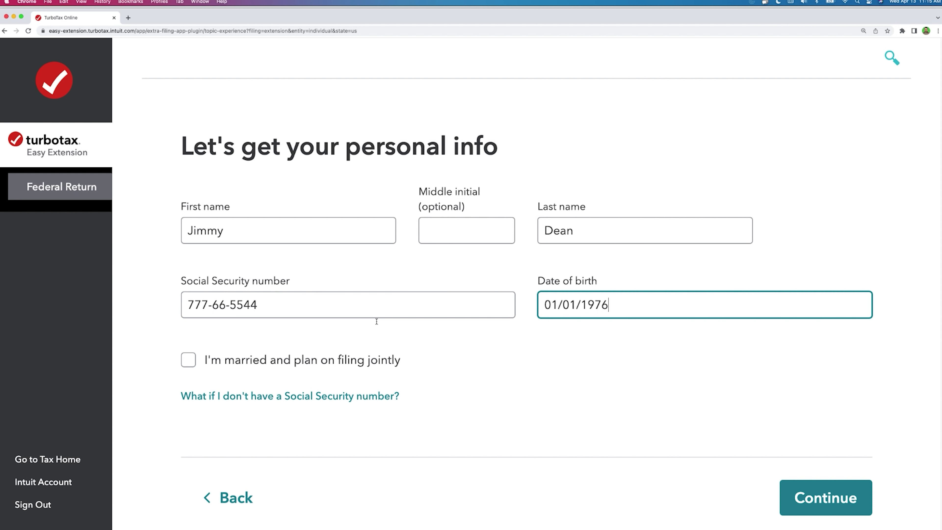
# Step: Leave 'married filing jointly' unchecked and continue to the mailing address page
pyautogui.click(188, 362)
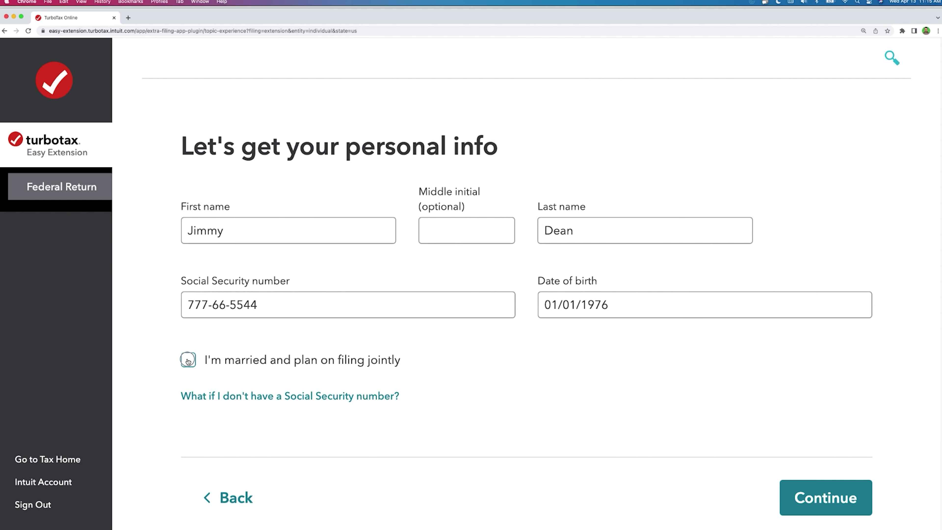
pyautogui.scroll(-3, 310, 388)
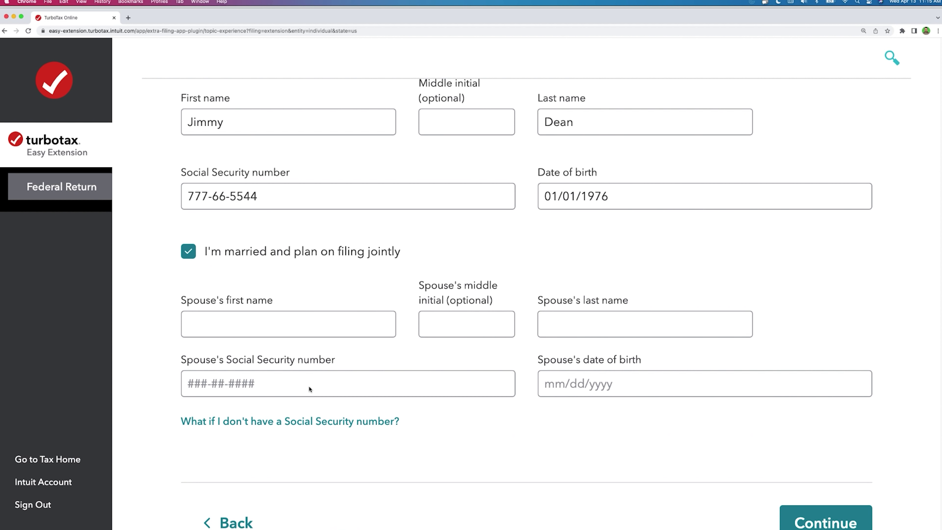
pyautogui.click(190, 290)
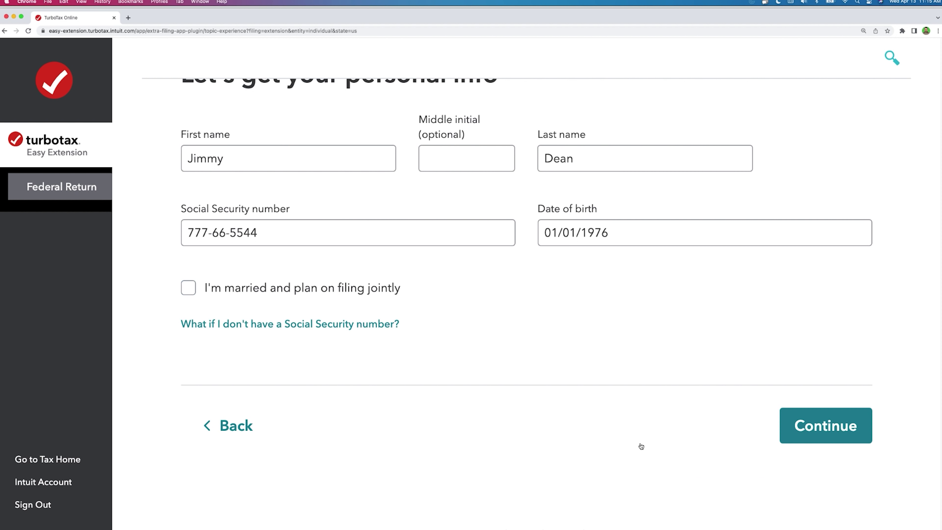
pyautogui.click(852, 439)
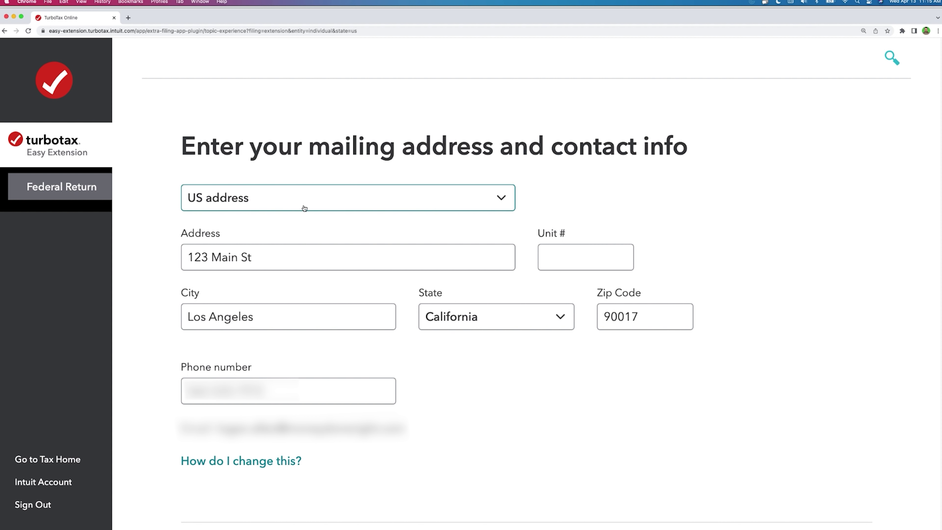
# Step: Accept the prefilled street, city, zip and phone, continue to total taxes, and view Form 4868
pyautogui.moveTo(282, 259); pyautogui.dragTo(159, 248)
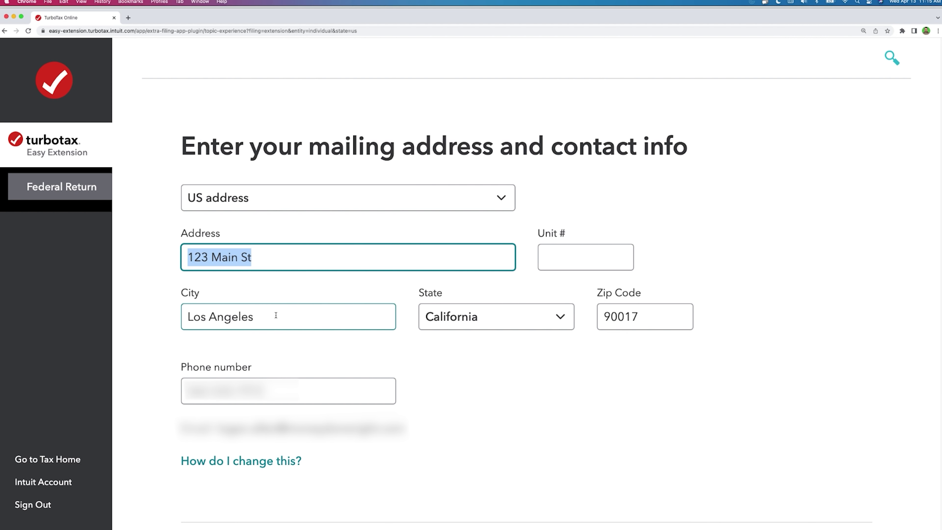
pyautogui.moveTo(276, 317); pyautogui.dragTo(193, 316)
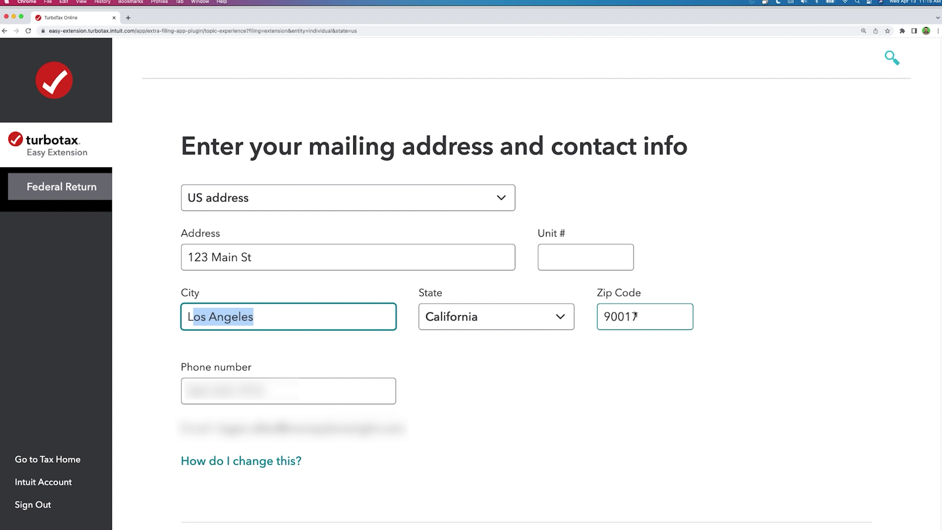
pyautogui.click(663, 316)
pyautogui.moveTo(323, 387); pyautogui.dragTo(266, 394)
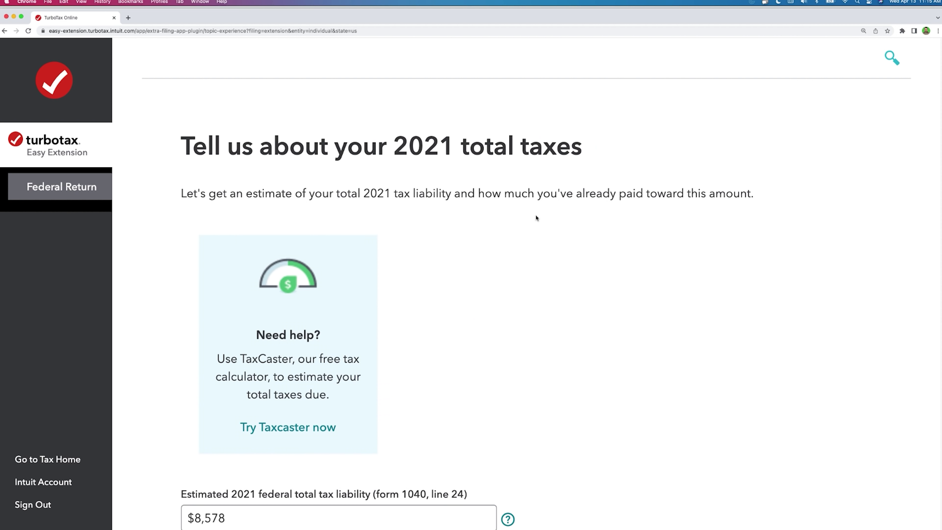
pyautogui.click(452, 277)
pyautogui.press('super+Tab')
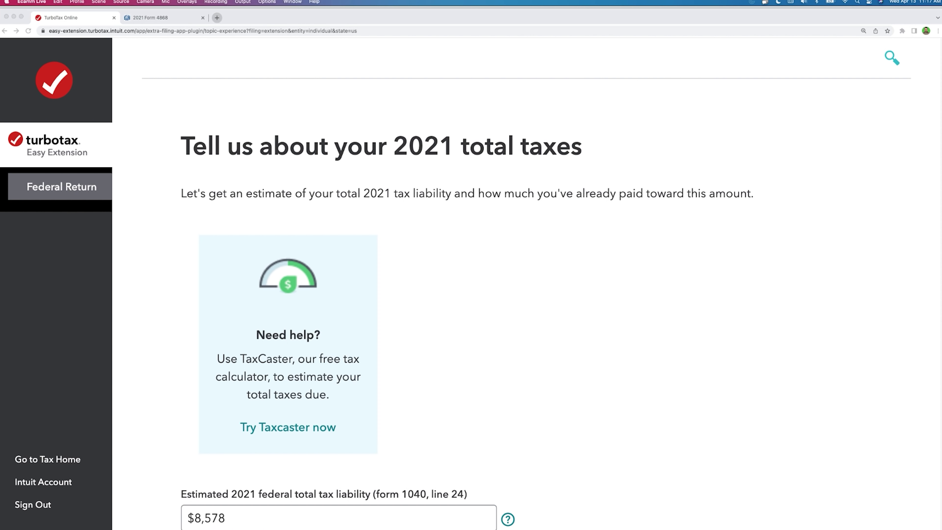
pyautogui.click(139, 18)
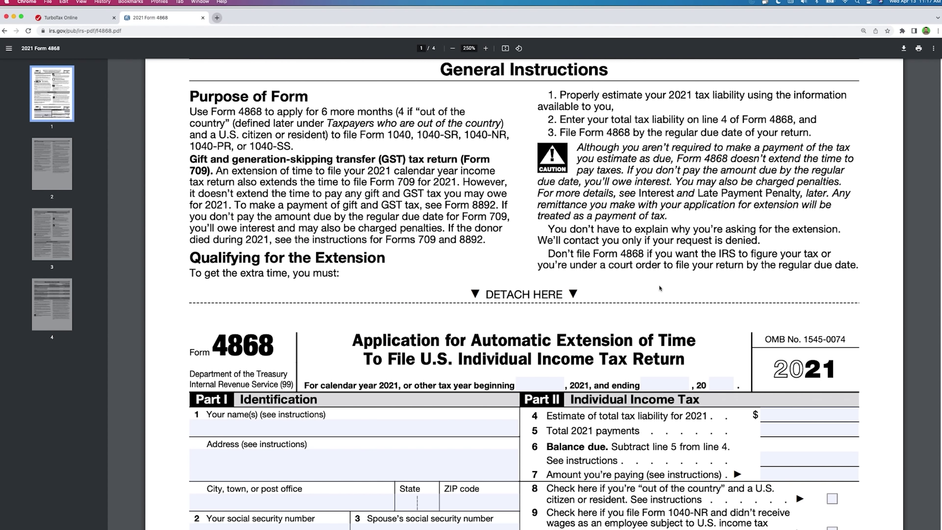
# Step: Check Form 4868 Part II lines 4, 5 and 6, then return to the TurboTax total taxes tab
pyautogui.scroll(-5, 659, 288)
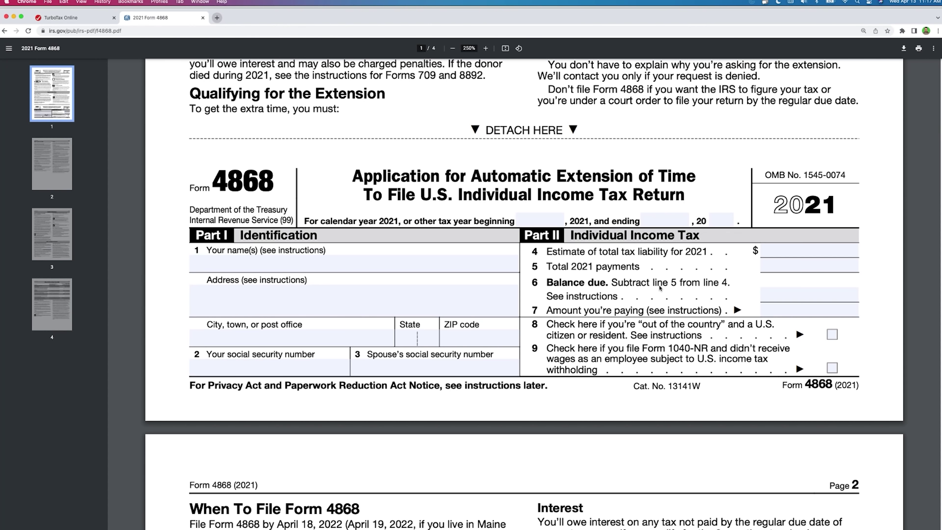
pyautogui.scroll(1, 659, 288)
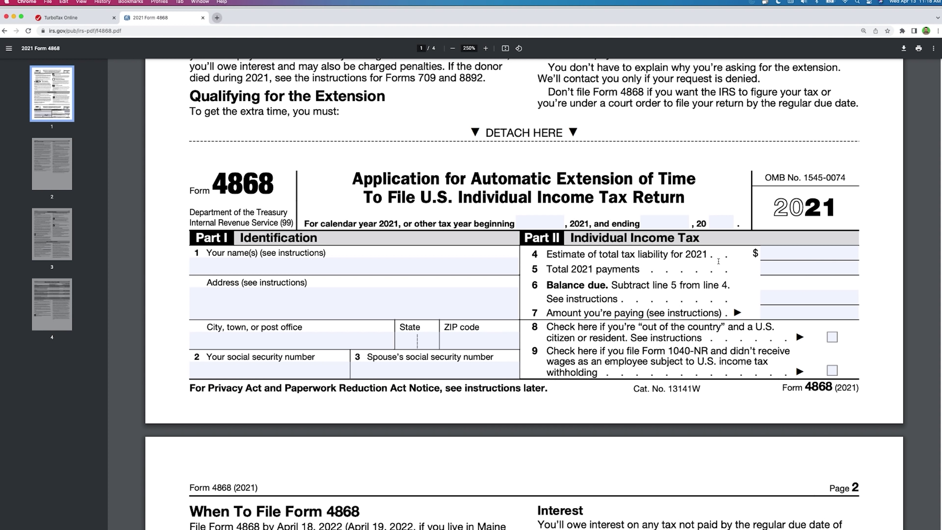
pyautogui.click(763, 254)
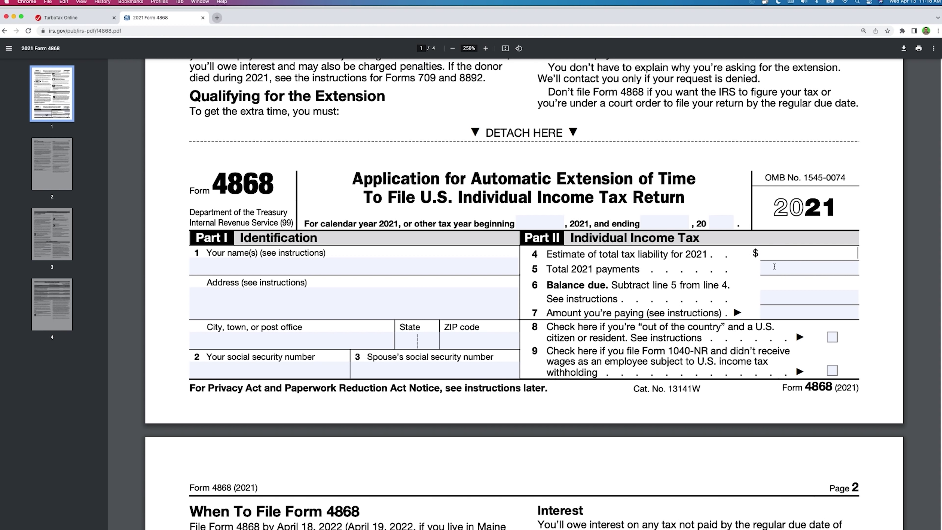
pyautogui.click(775, 270)
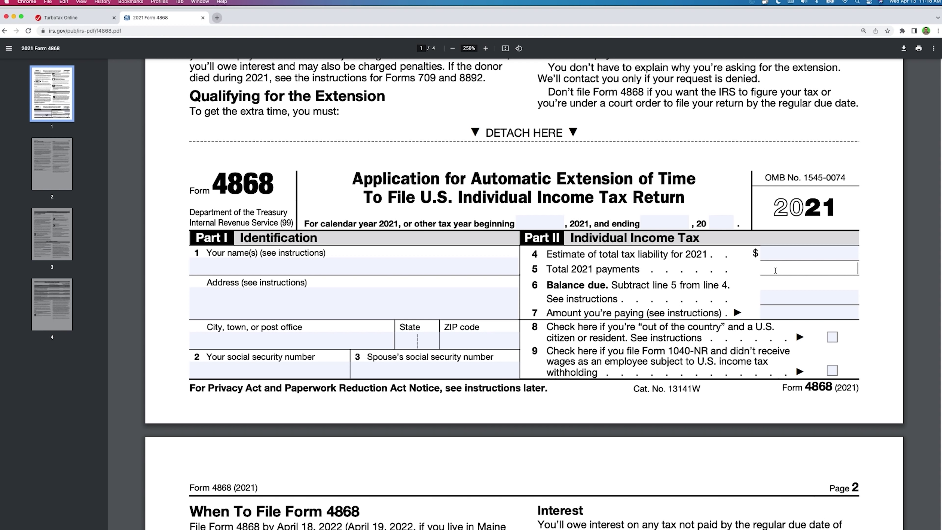
pyautogui.click(779, 297)
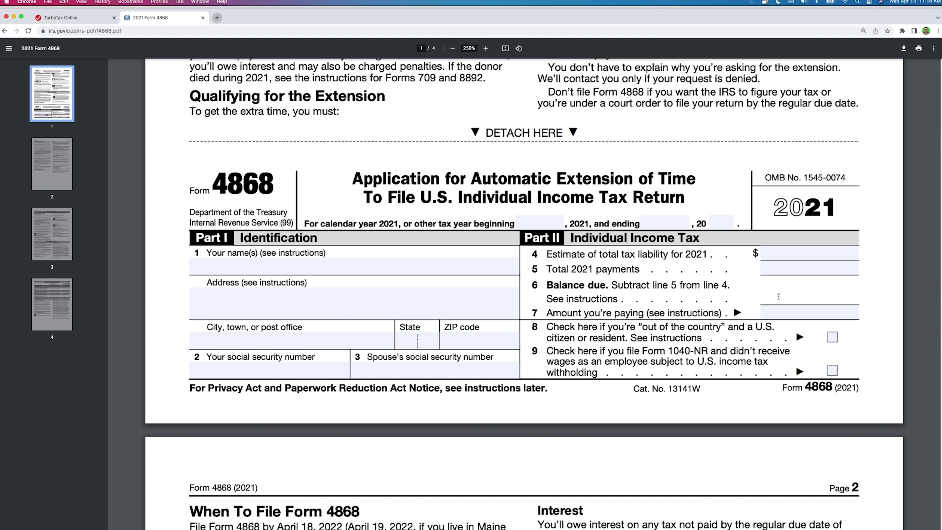
pyautogui.press('Tab')
pyautogui.hotkey('shift', 'Tab')
pyautogui.click(56, 17)
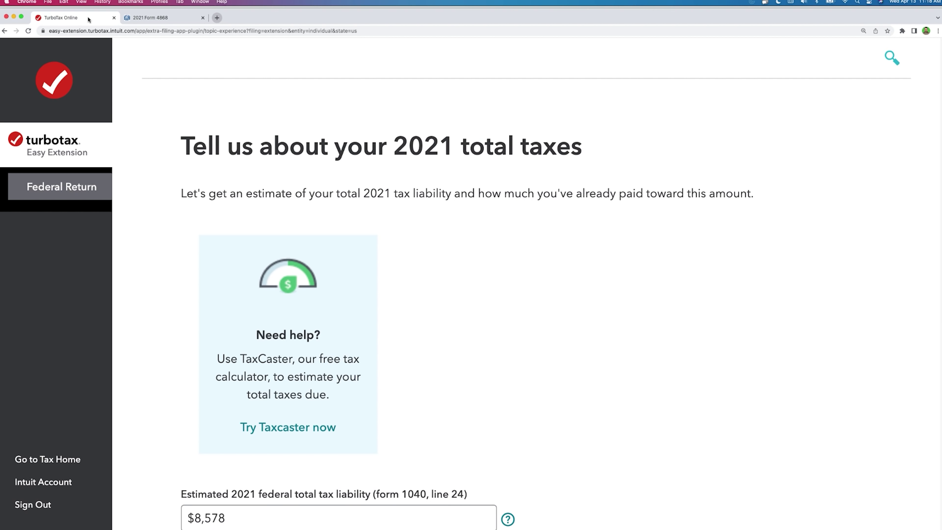
pyautogui.click(160, 17)
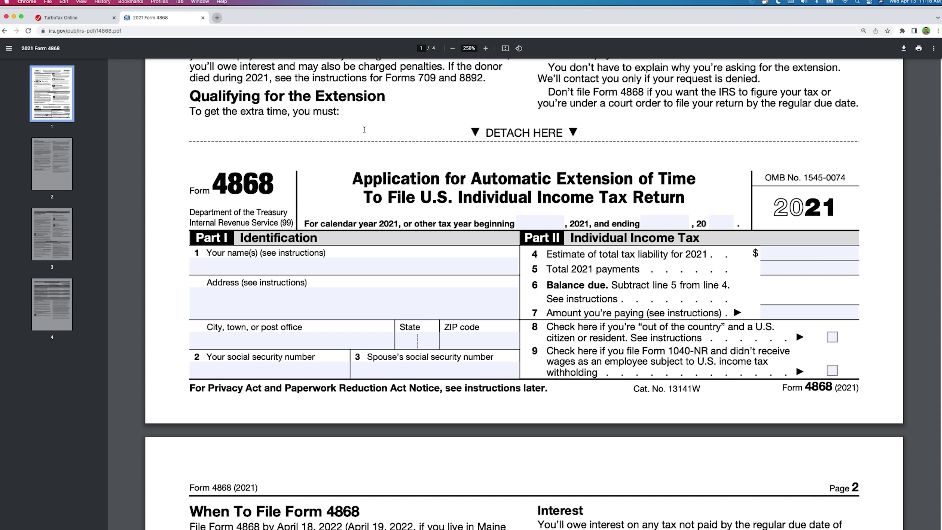
pyautogui.click(60, 18)
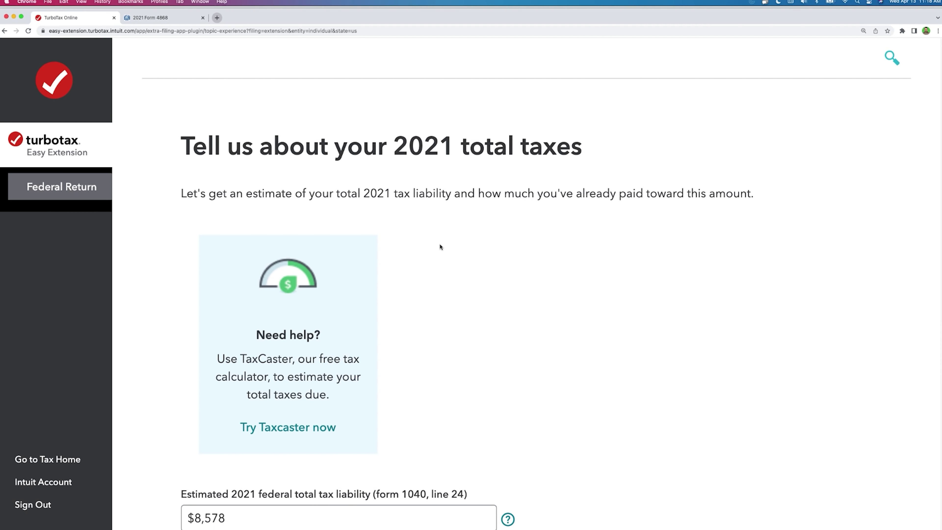
# Step: Look over the $8,578 liability and $10,106 paid figures before returning to the Form 4868 PDF
pyautogui.scroll(-6, 440, 246)
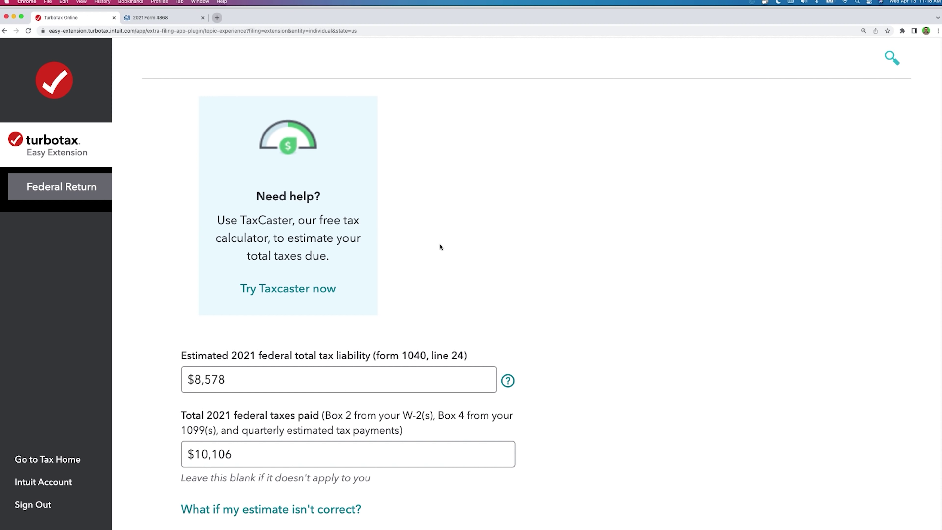
pyautogui.scroll(-1, 440, 247)
pyautogui.moveTo(298, 257); pyautogui.dragTo(188, 256)
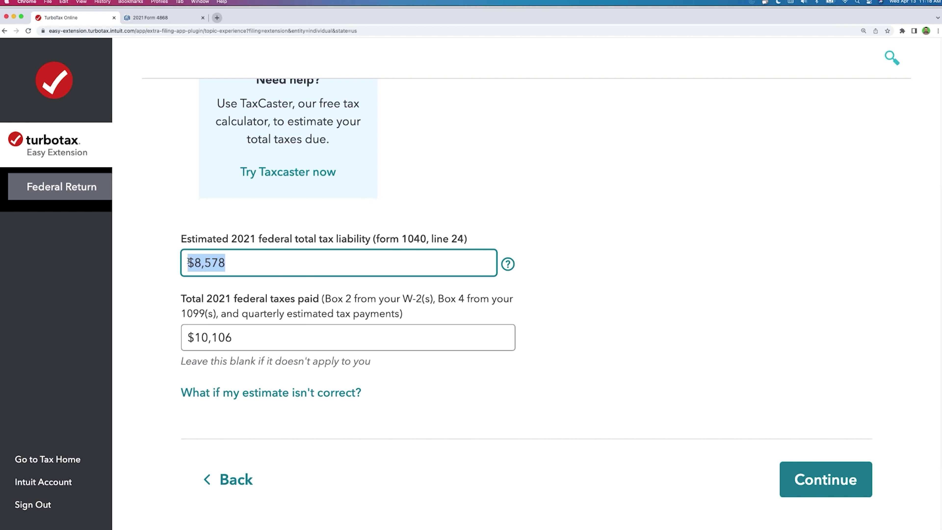
pyautogui.scroll(7, 241, 265)
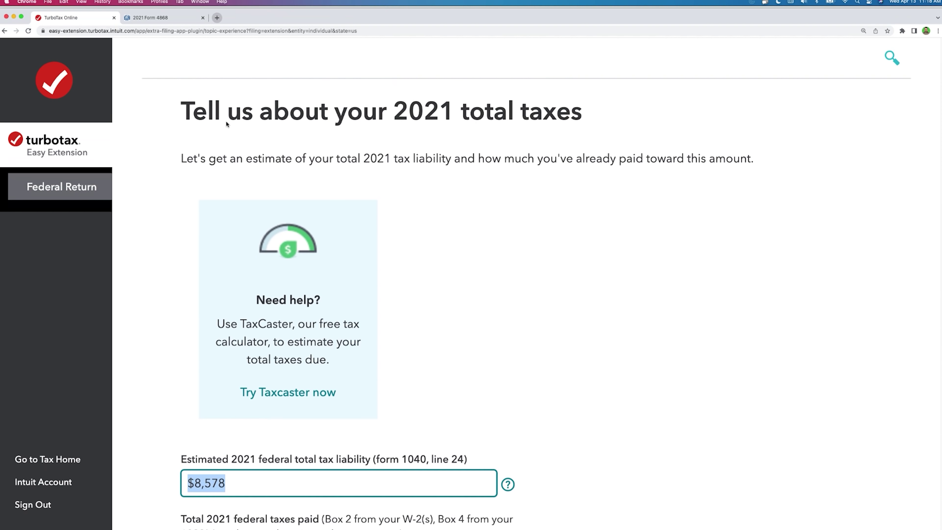
pyautogui.scroll(-4, 257, 338)
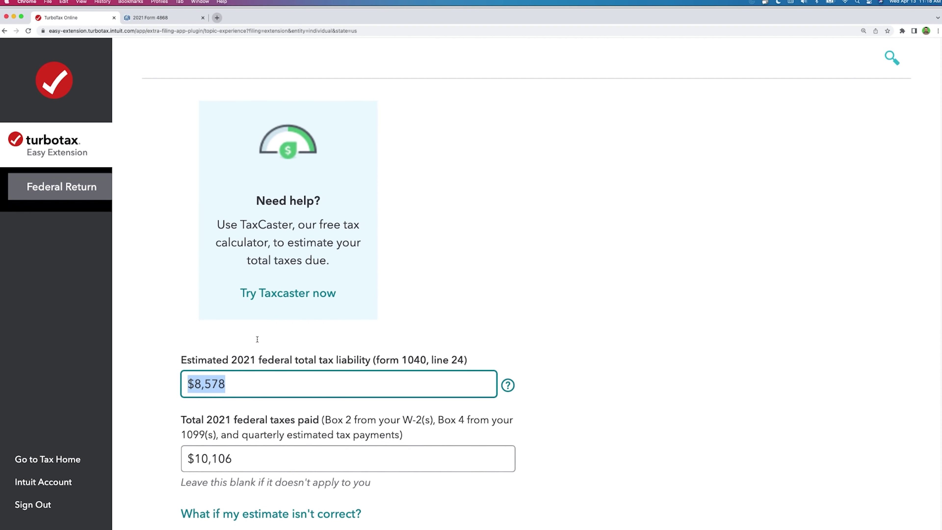
pyautogui.scroll(-6, 257, 342)
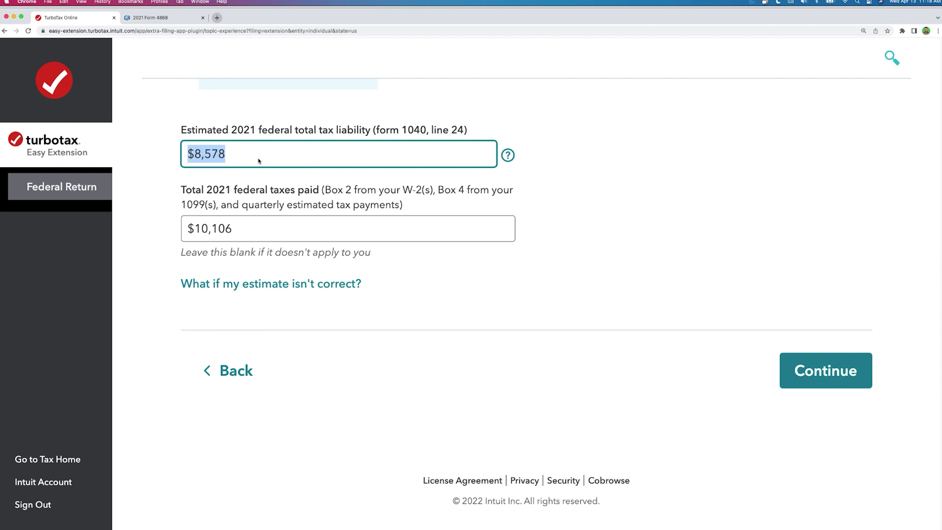
pyautogui.click(171, 21)
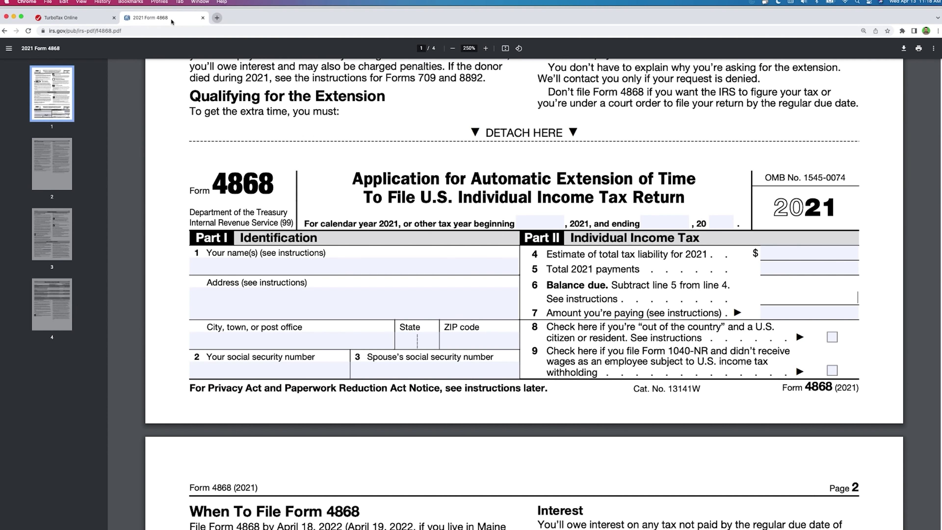
# Step: Inspect the Form 4868 line 4 through 7 amount fields in the PDF
pyautogui.click(785, 256)
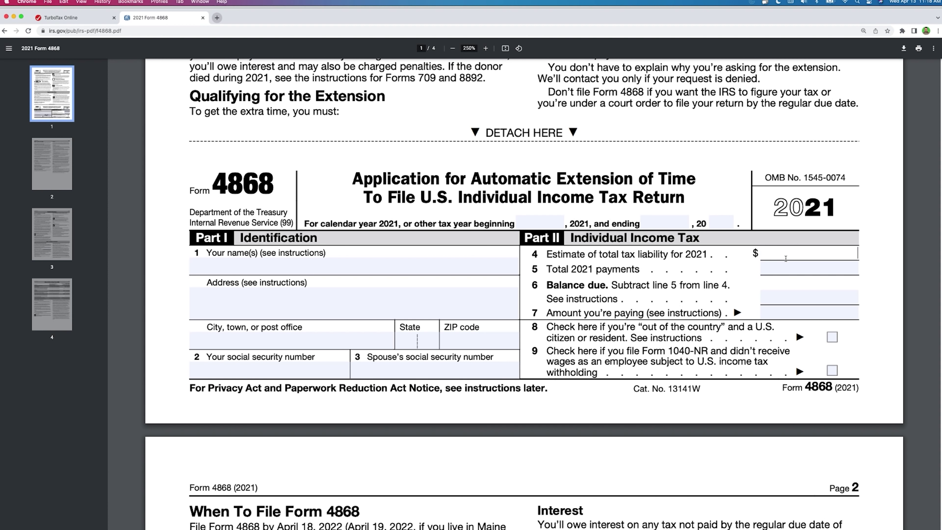
pyautogui.press('Tab')
pyautogui.press('Tab')
pyautogui.press('Tab')
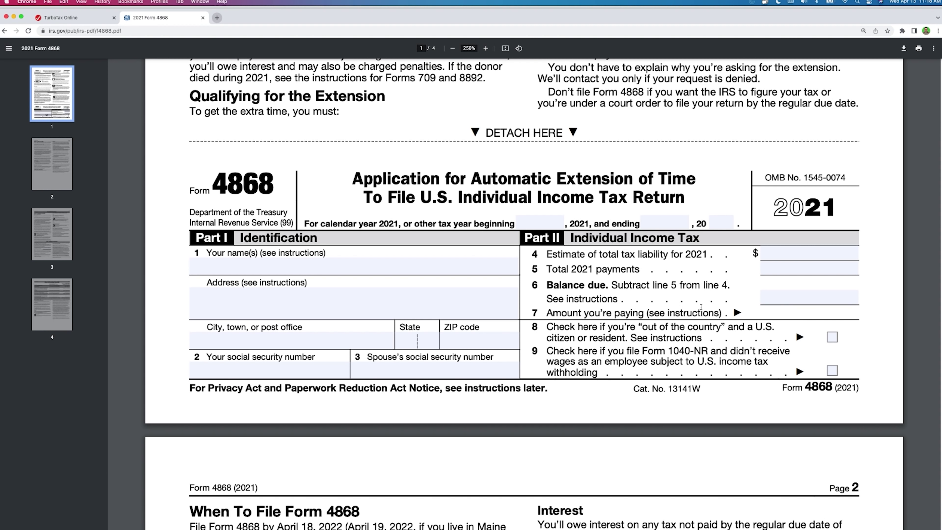
pyautogui.scroll(5, 701, 307)
pyautogui.scroll(-6, 701, 306)
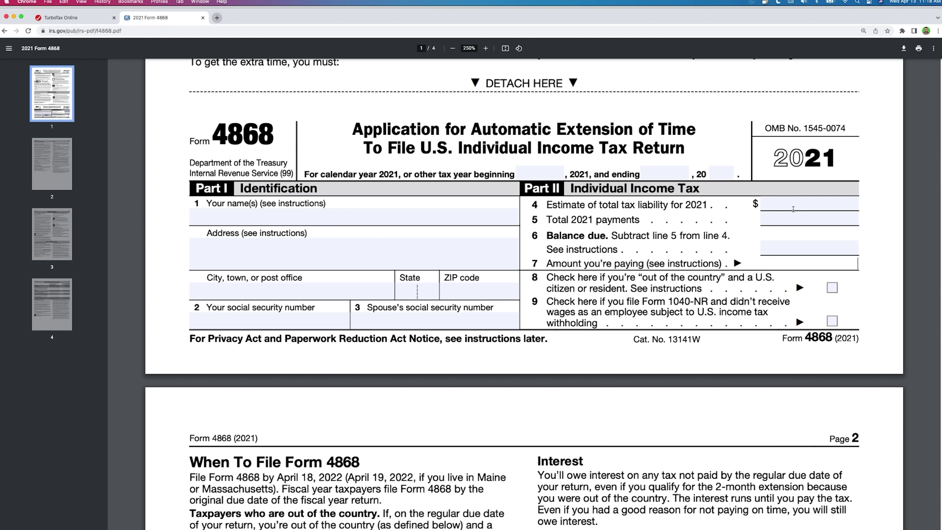
pyautogui.click(793, 209)
pyautogui.click(793, 220)
pyautogui.click(793, 246)
pyautogui.click(793, 262)
pyautogui.click(786, 205)
pyautogui.click(783, 218)
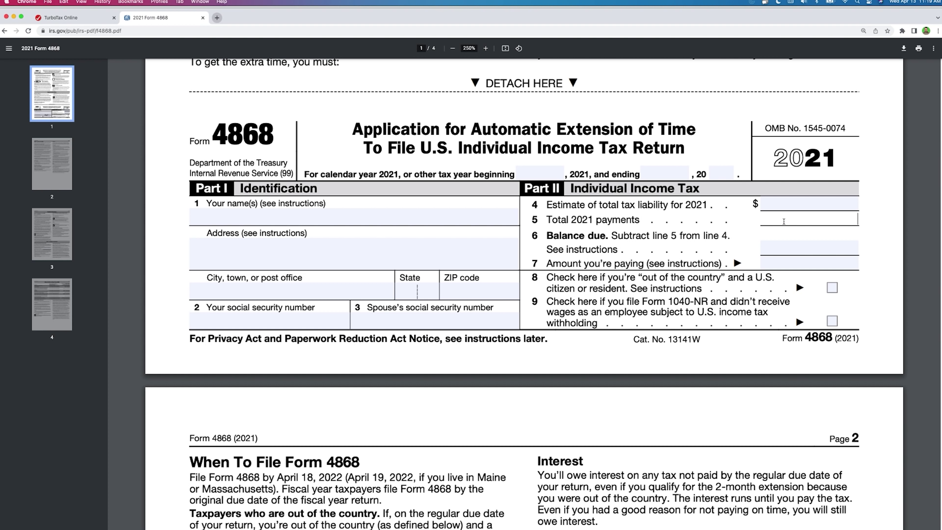
pyautogui.click(783, 245)
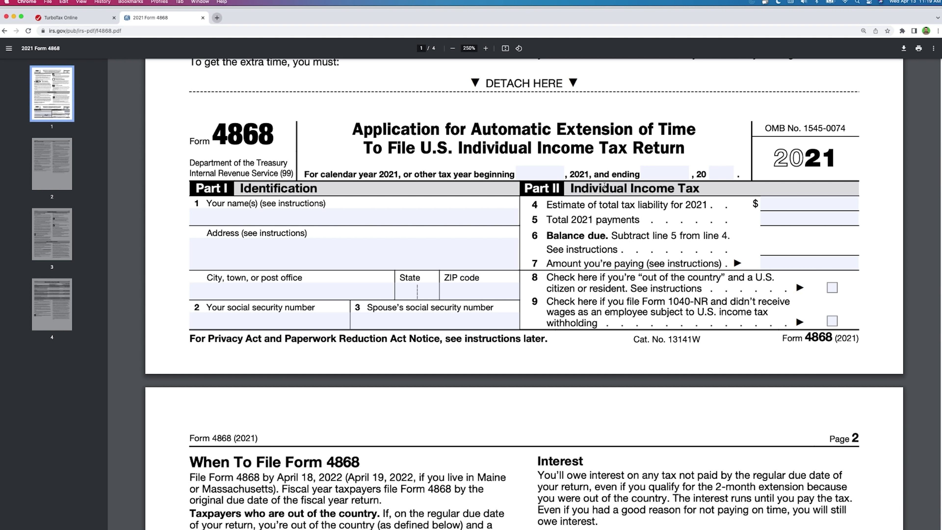
# Step: In TurboTax, change taxes paid from $10,106 and liability from $8,578 to 10000
pyautogui.hotkey('ctrl', 'shift', 'Tab')
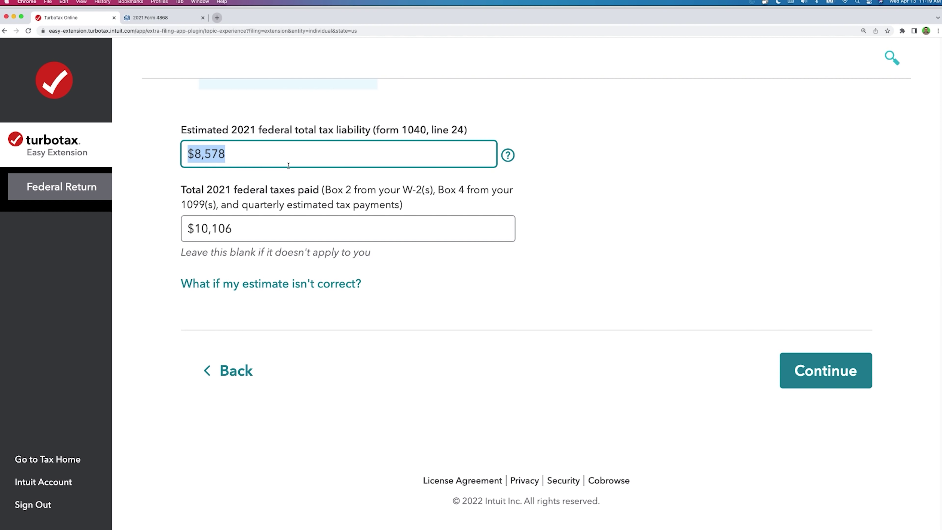
pyautogui.click(300, 225)
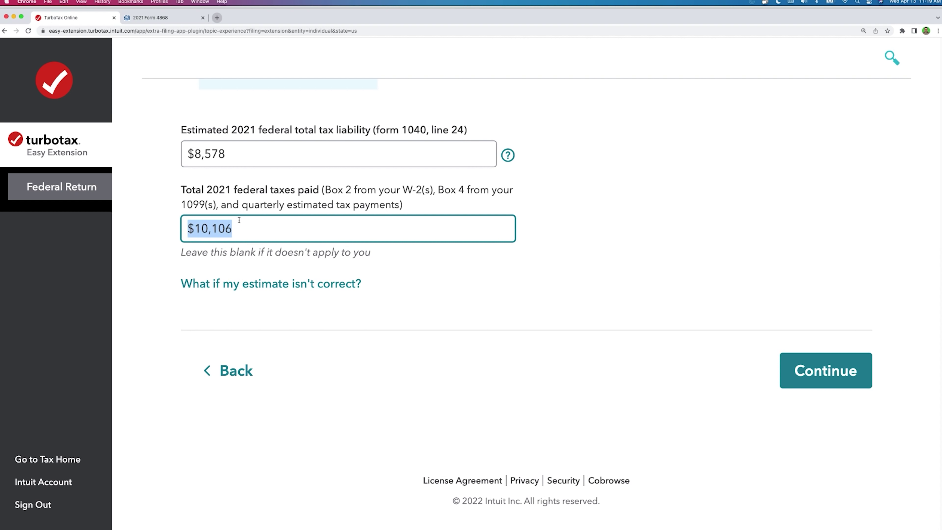
pyautogui.moveTo(185, 191); pyautogui.dragTo(360, 205)
pyautogui.click(264, 232)
pyautogui.write('10000')
pyautogui.click(248, 164)
pyautogui.press('super+a')
pyautogui.write('10000')
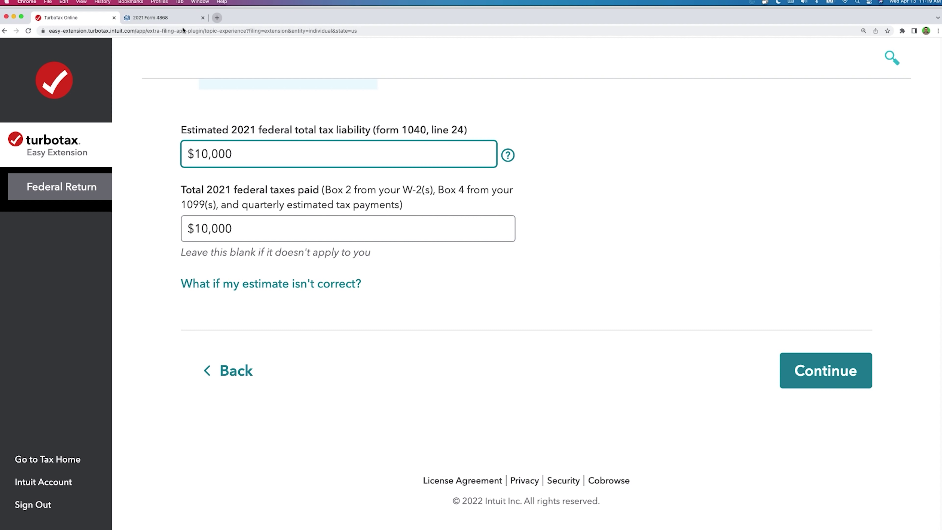
# Step: On Form 4868, enter 10000 on lines 4 and 5 and 0 on line 7
pyautogui.click(156, 17)
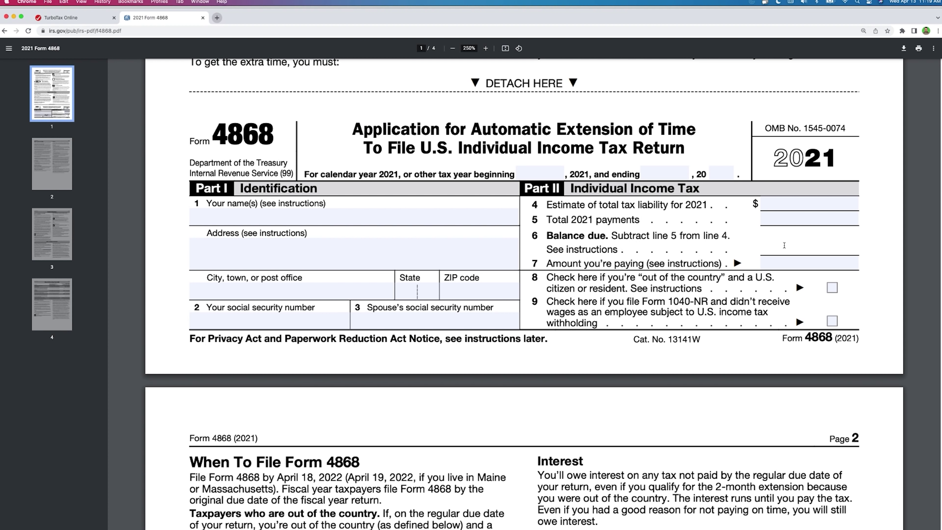
pyautogui.click(814, 206)
pyautogui.write('100000')
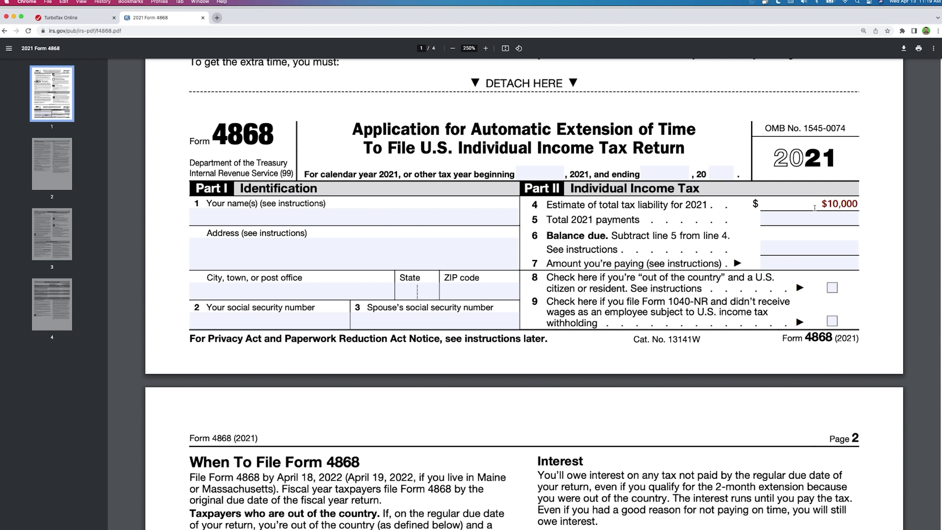
pyautogui.press('Tab')
pyautogui.write('10000')
pyautogui.click(806, 249)
pyautogui.press('Tab')
pyautogui.write('0')
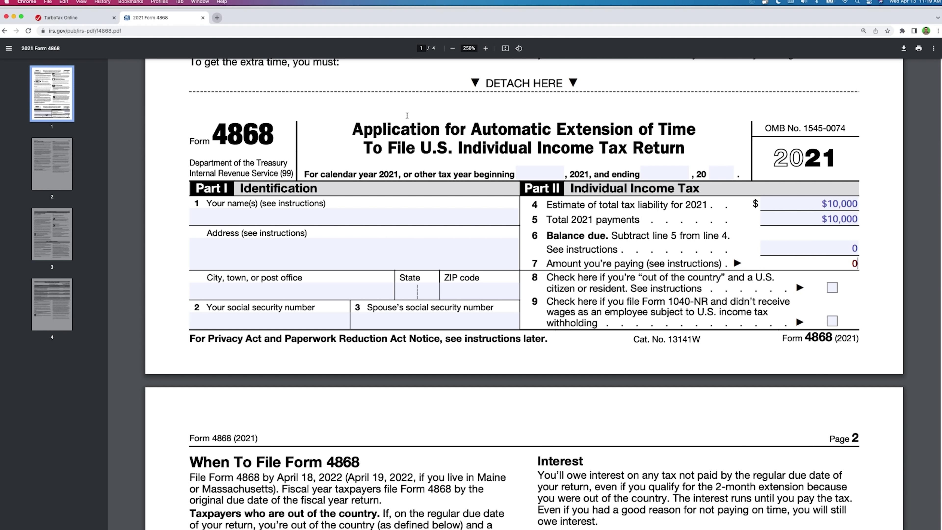
# Step: Compare the $10,000 TurboTax amounts against the filled Form 4868, ending back on TurboTax
pyautogui.click(74, 18)
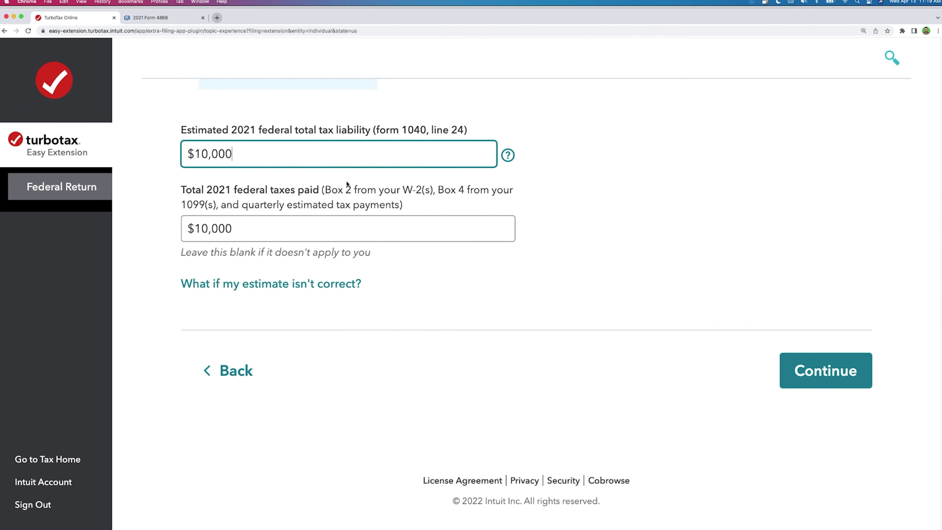
pyautogui.moveTo(231, 154); pyautogui.dragTo(186, 153)
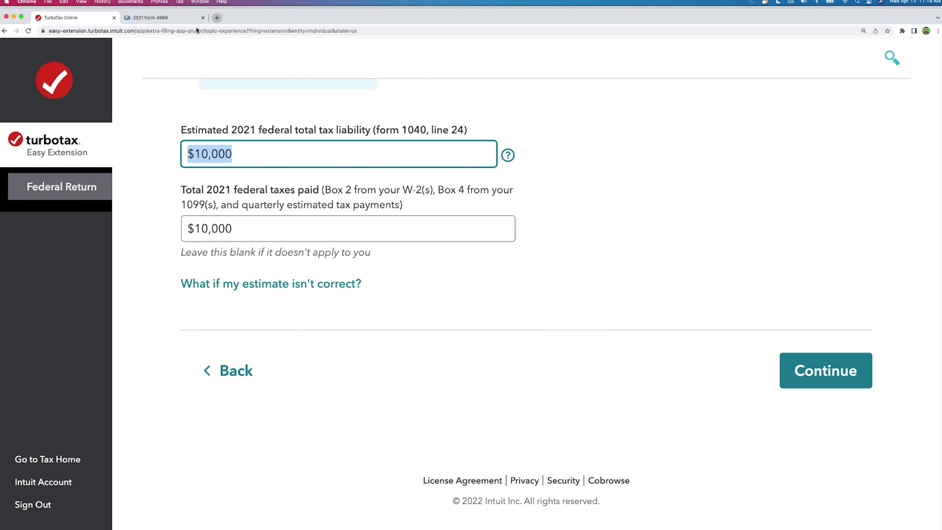
pyautogui.click(163, 17)
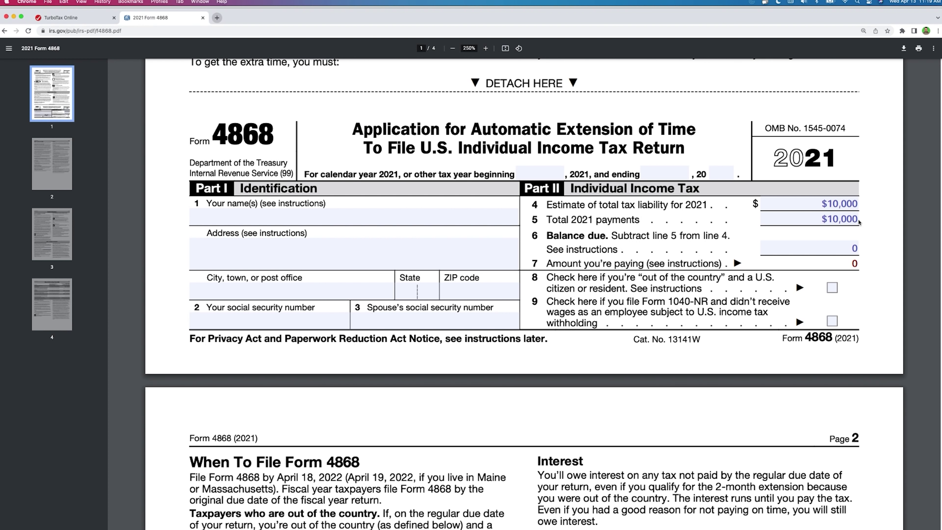
pyautogui.click(86, 21)
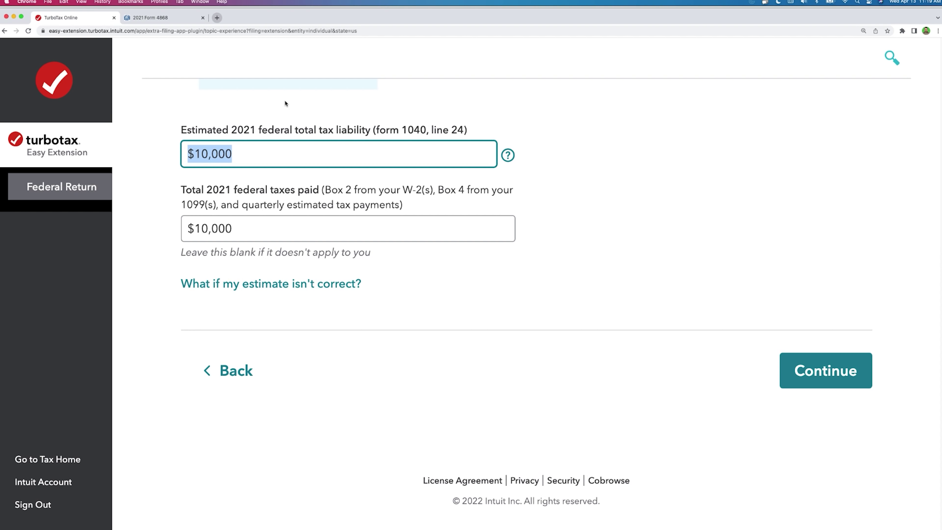
pyautogui.click(172, 21)
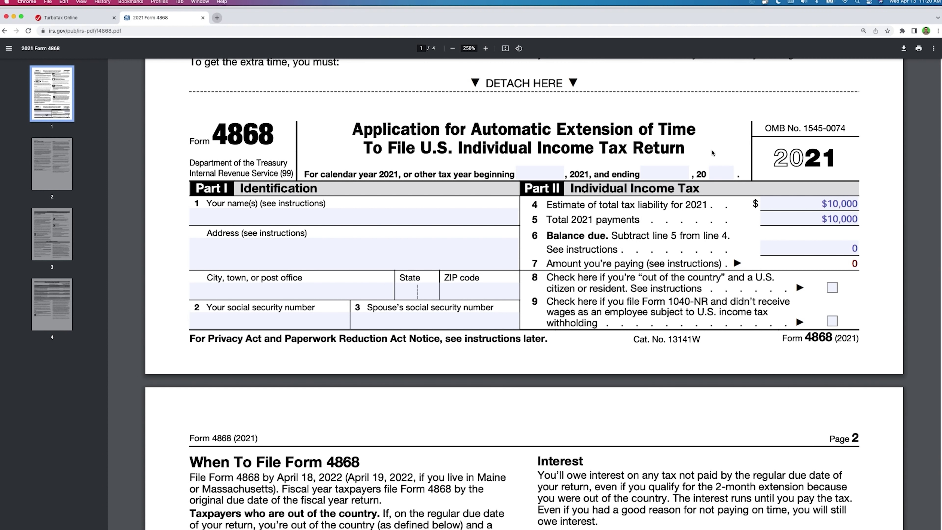
pyautogui.click(104, 18)
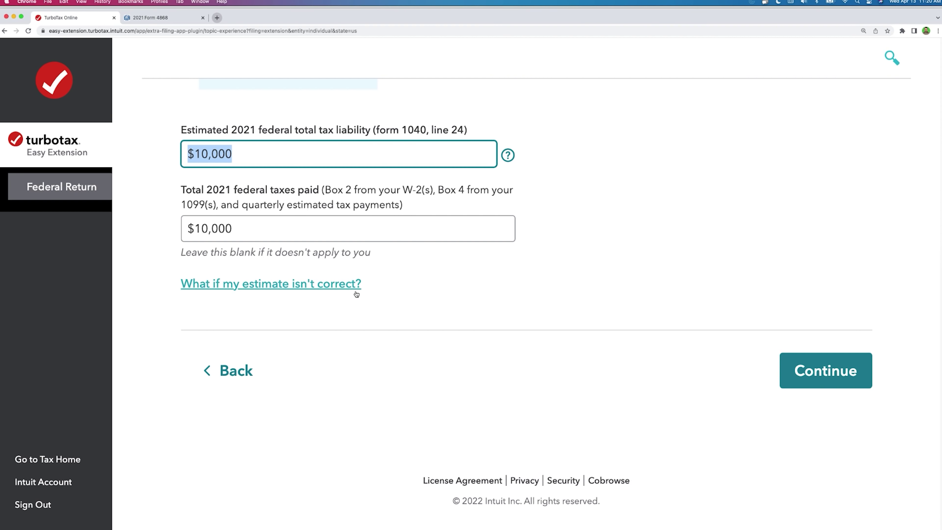
# Step: Read the estimate help (refunds, 0.5% monthly penalty, 3% interest), submit the $10,000 figures, close the panel
pyautogui.click(339, 286)
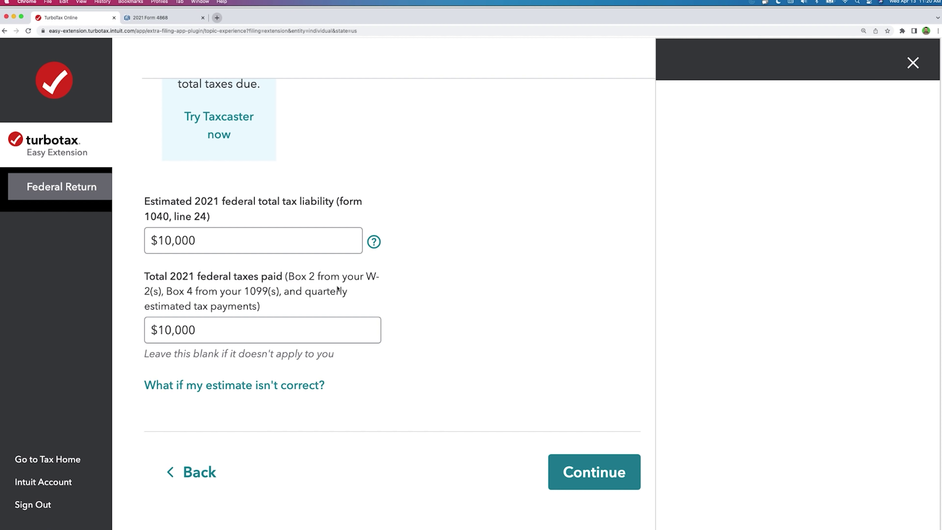
pyautogui.scroll(-5, 778, 246)
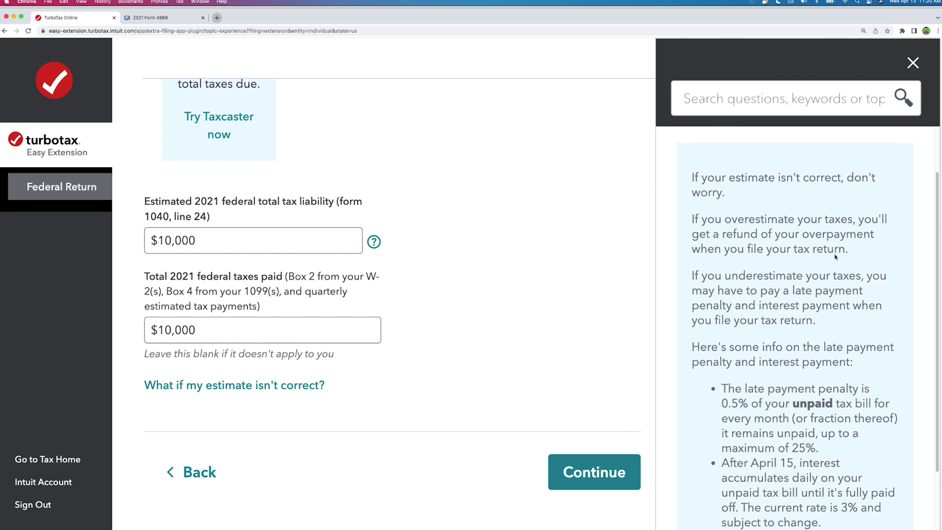
pyautogui.moveTo(725, 173); pyautogui.dragTo(847, 158)
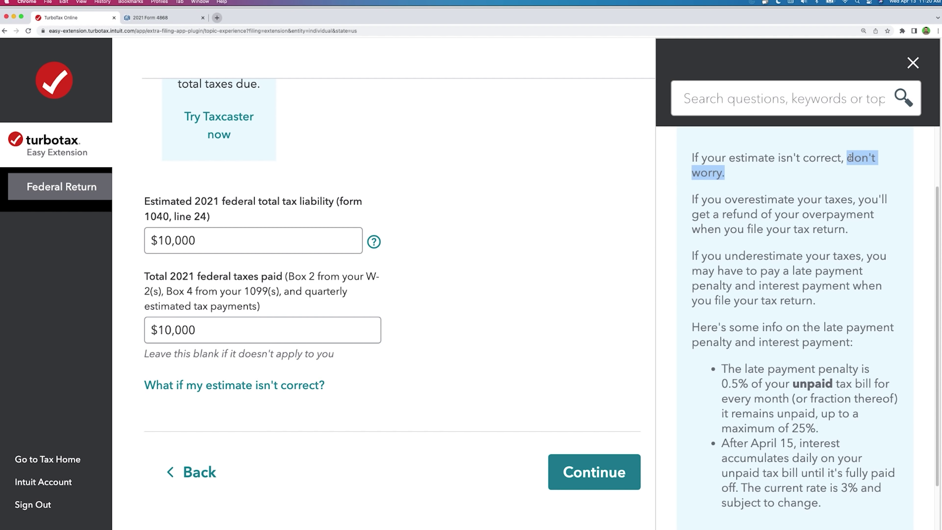
pyautogui.moveTo(692, 200); pyautogui.dragTo(875, 230)
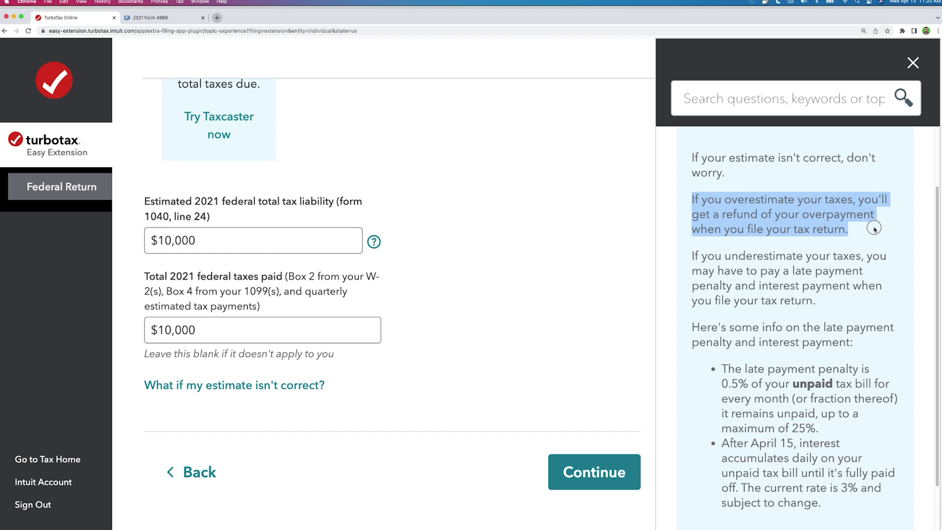
pyautogui.moveTo(697, 256); pyautogui.dragTo(837, 299)
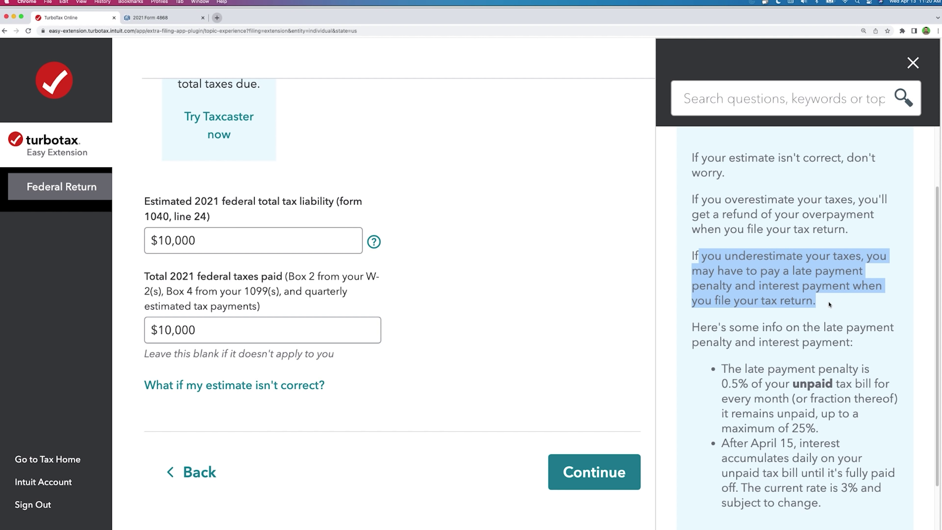
pyautogui.scroll(-2, 831, 302)
pyautogui.moveTo(722, 307); pyautogui.dragTo(788, 337)
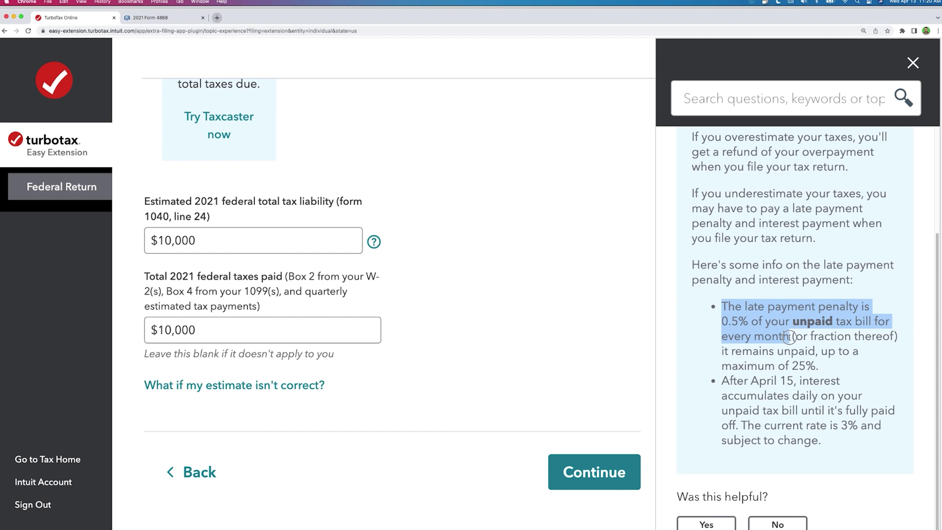
pyautogui.moveTo(843, 427); pyautogui.dragTo(853, 426)
pyautogui.click(587, 481)
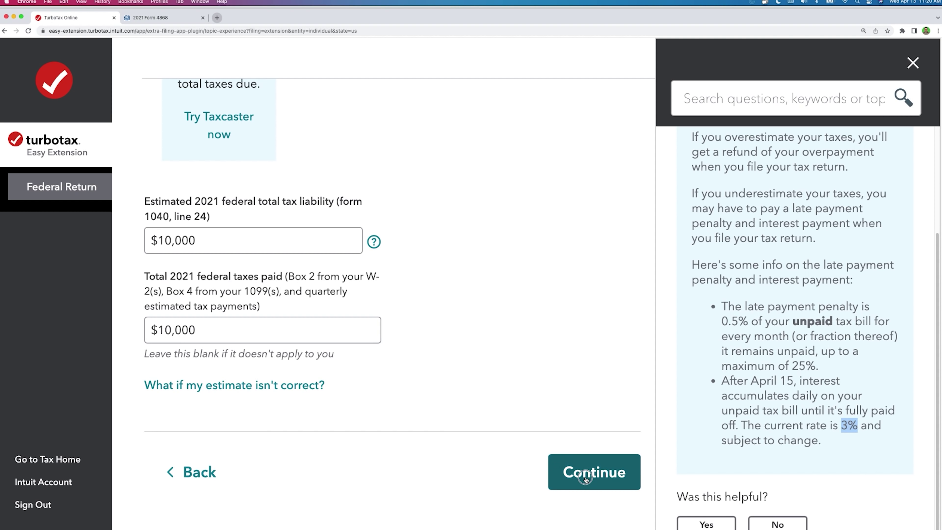
pyautogui.click(911, 63)
# Step: Return to the total taxes page, replace the $10,000 liability with 15000, and continue
pyautogui.scroll(-5, 599, 166)
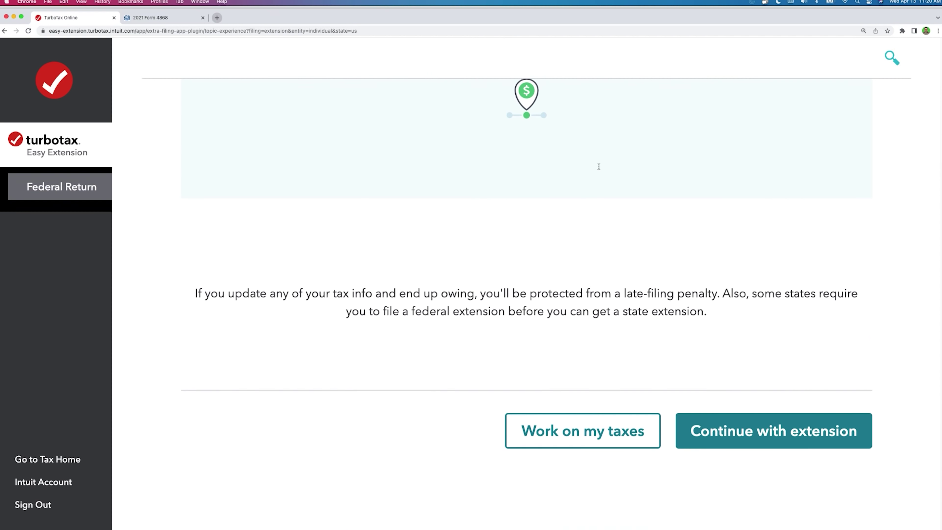
pyautogui.click(755, 393)
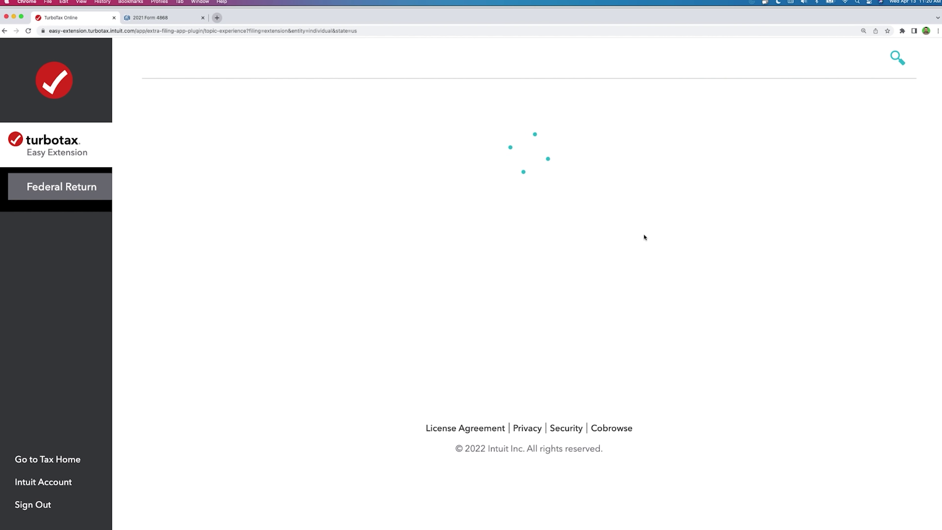
pyautogui.scroll(-8, 627, 299)
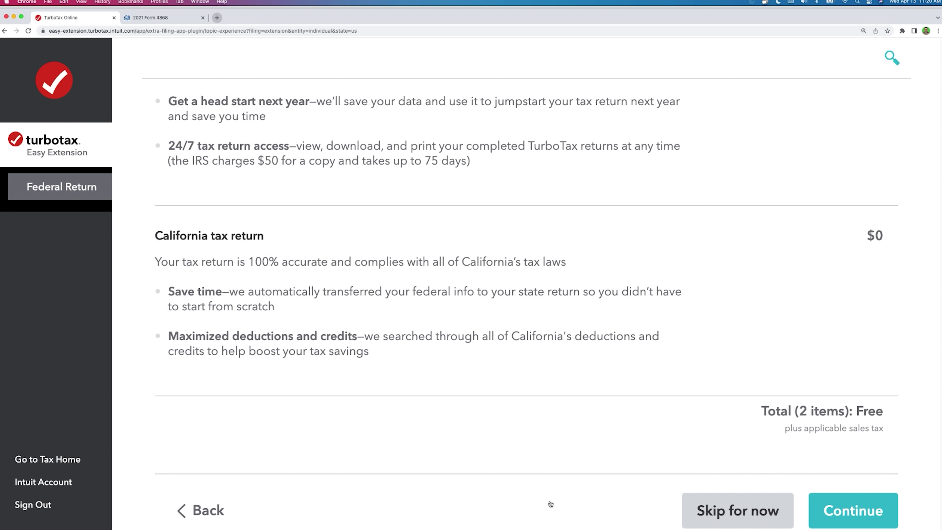
pyautogui.click(214, 509)
pyautogui.scroll(-6, 317, 458)
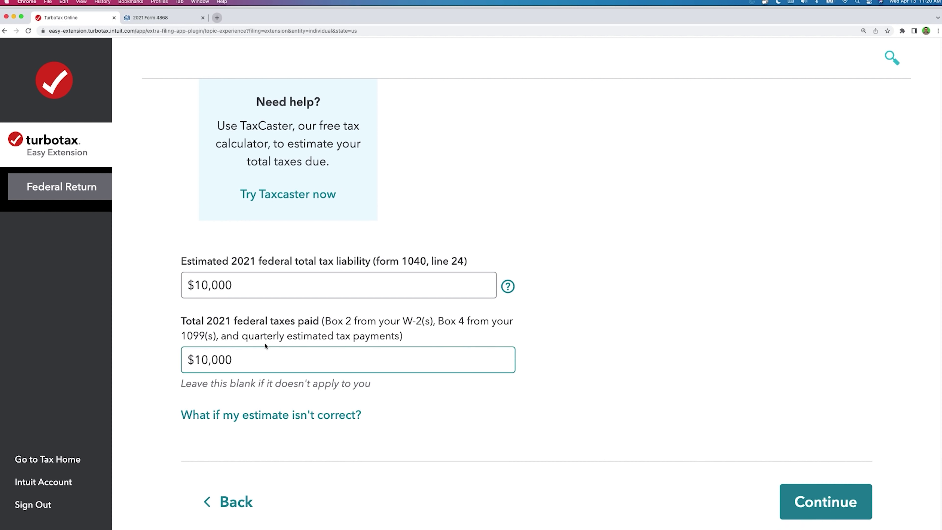
pyautogui.moveTo(250, 353); pyautogui.dragTo(165, 355)
pyautogui.moveTo(242, 288); pyautogui.dragTo(104, 259)
pyautogui.write('15000')
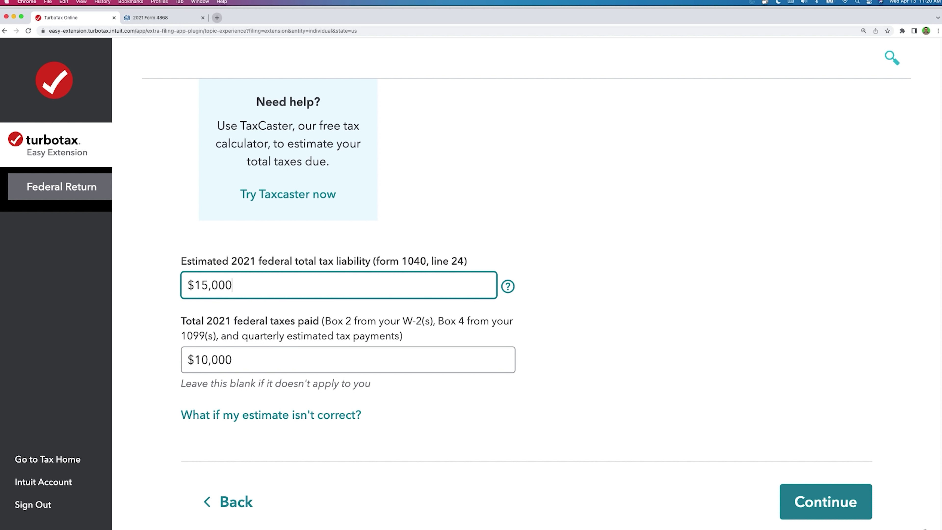
pyautogui.click(825, 502)
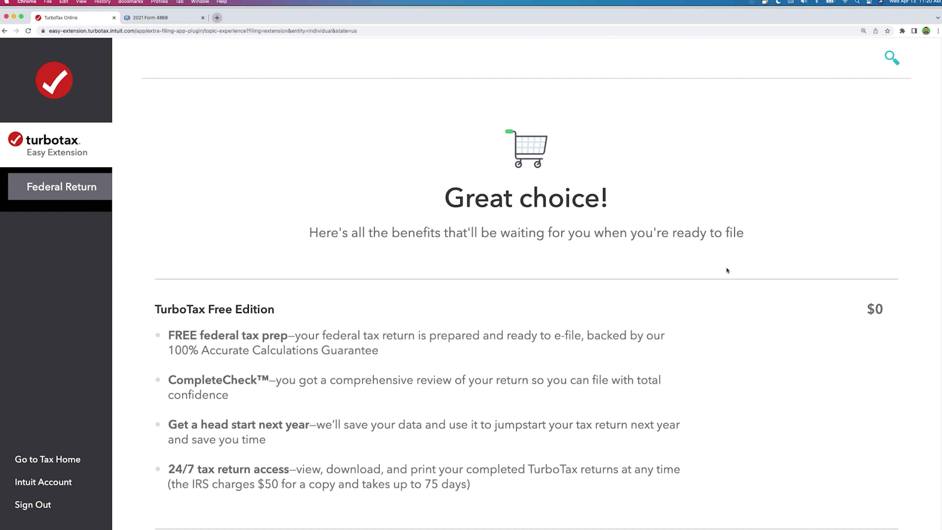
# Step: Accept the $0 Free Edition benefits and register using the address on the tax return
pyautogui.scroll(-5, 712, 267)
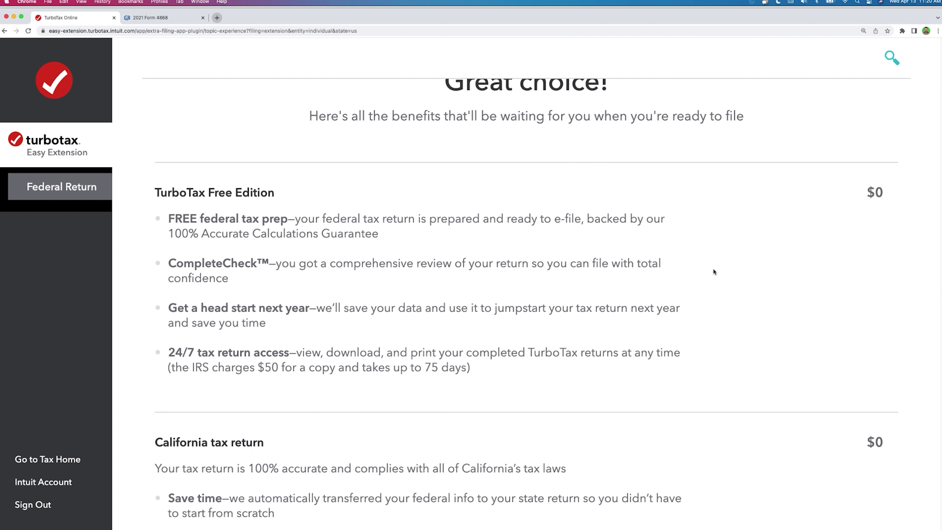
pyautogui.scroll(-4, 713, 268)
pyautogui.scroll(6, 712, 267)
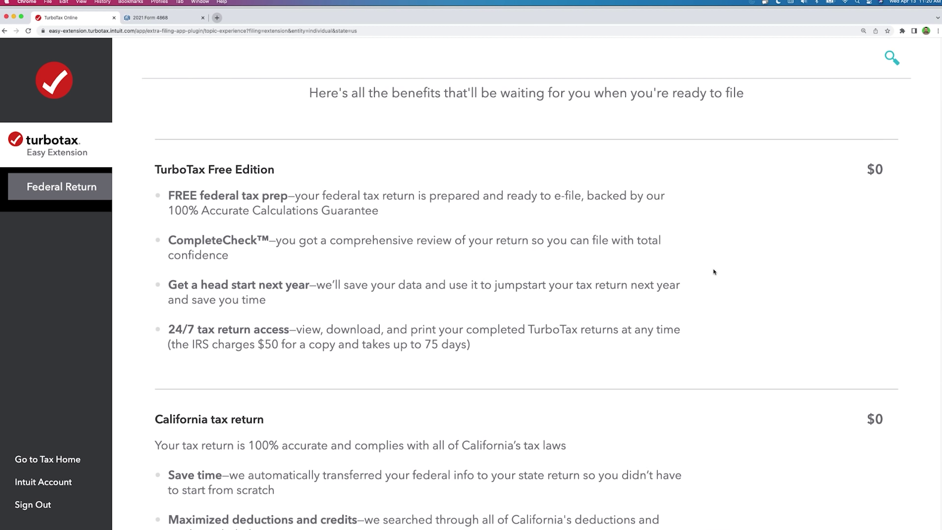
pyautogui.scroll(-9, 826, 476)
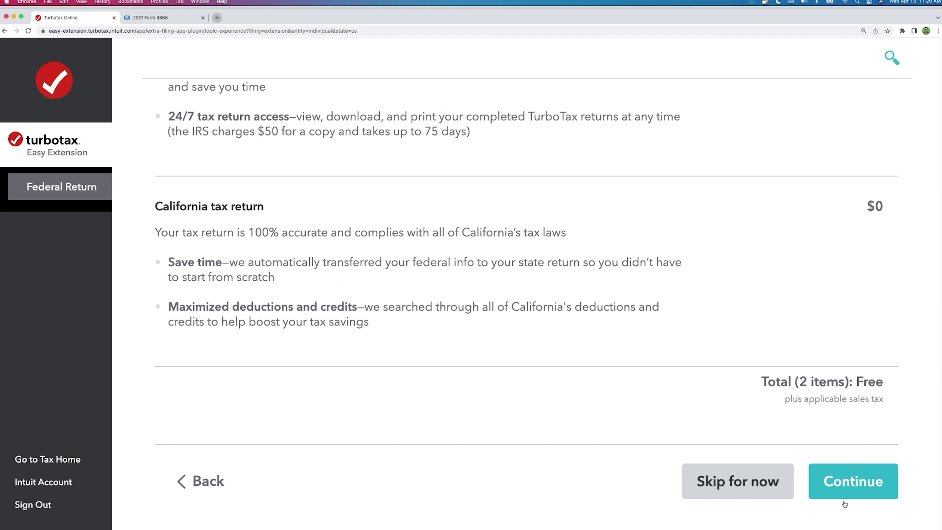
pyautogui.click(845, 489)
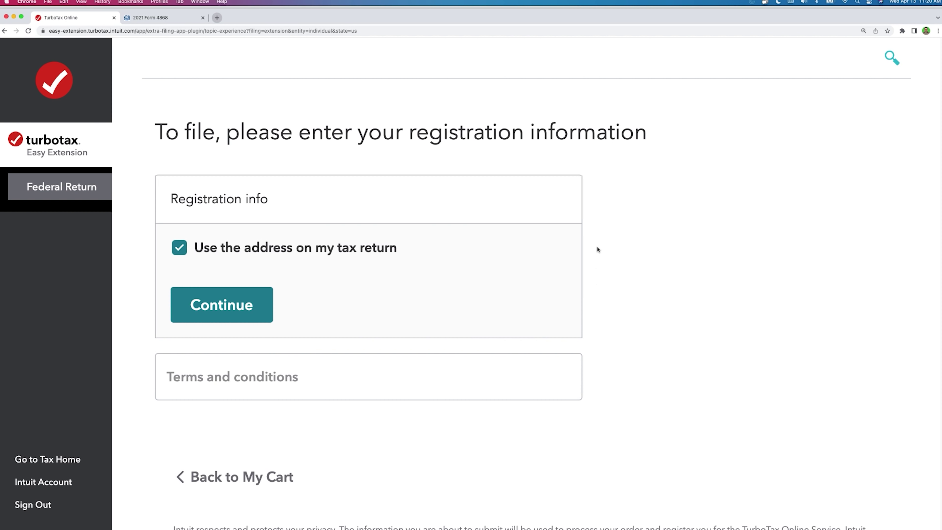
pyautogui.click(259, 303)
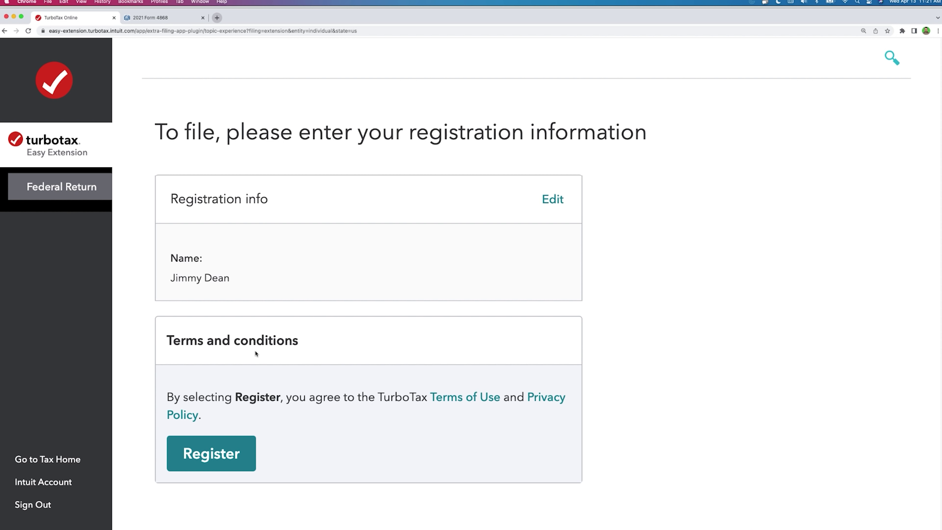
pyautogui.scroll(-5, 293, 308)
pyautogui.rightClick(293, 308)
pyautogui.click(273, 309)
pyautogui.click(242, 301)
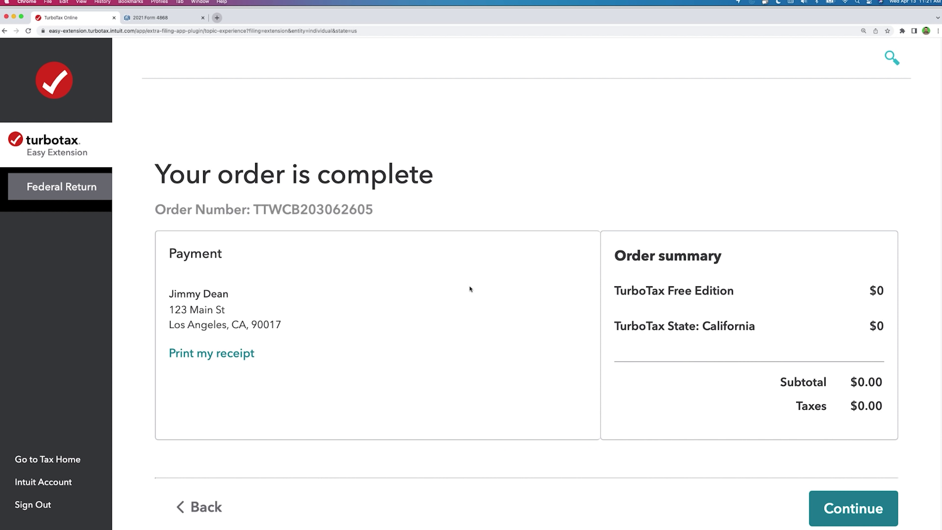
pyautogui.scroll(-5, 482, 296)
# Step: Move past the completed order page and review the $5,000.00 amount due
pyautogui.click(836, 382)
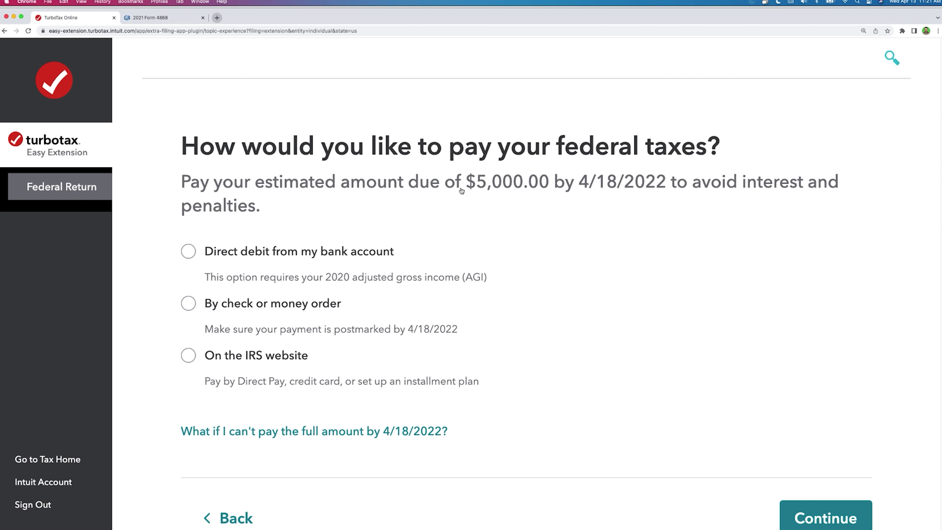
pyautogui.moveTo(462, 181); pyautogui.dragTo(549, 182)
pyautogui.click(406, 229)
# Step: Choose direct debit from the bank account and note its 2020 AGI requirement
pyautogui.click(191, 252)
pyautogui.click(809, 519)
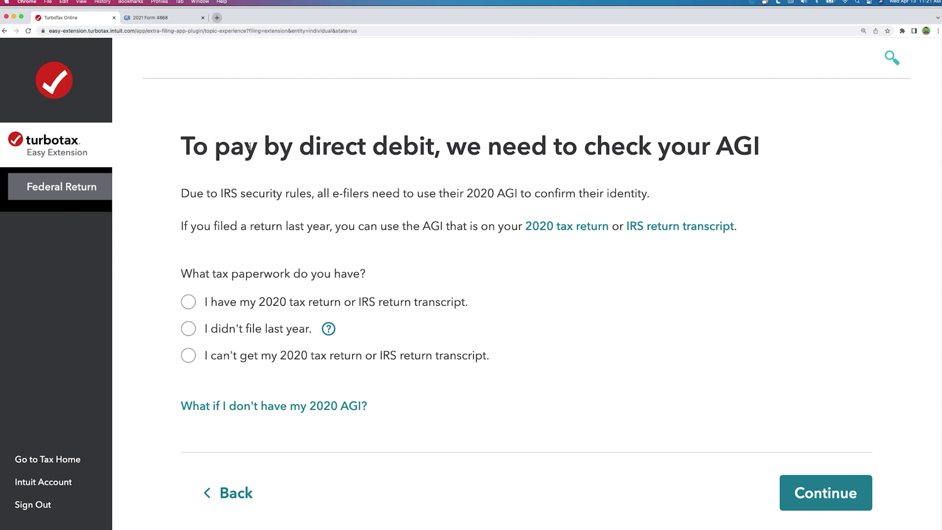
pyautogui.click(234, 493)
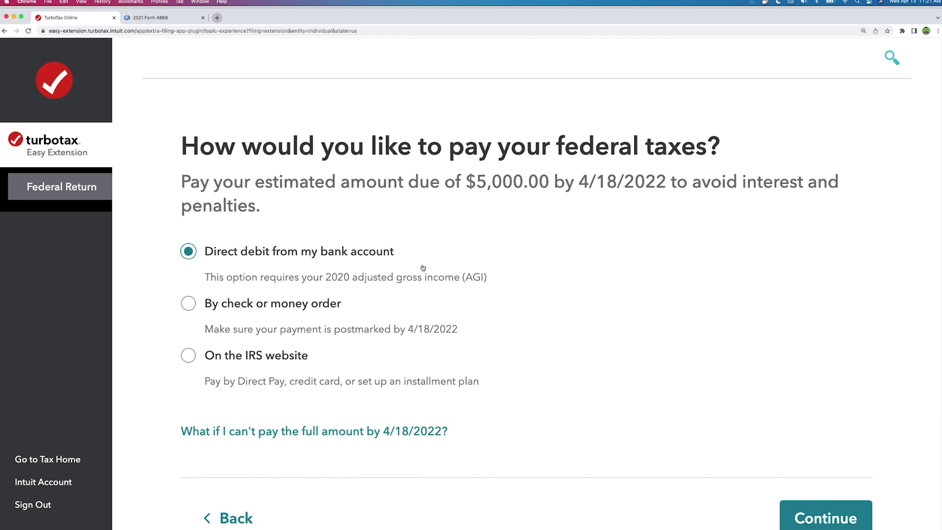
pyautogui.moveTo(325, 277); pyautogui.dragTo(486, 276)
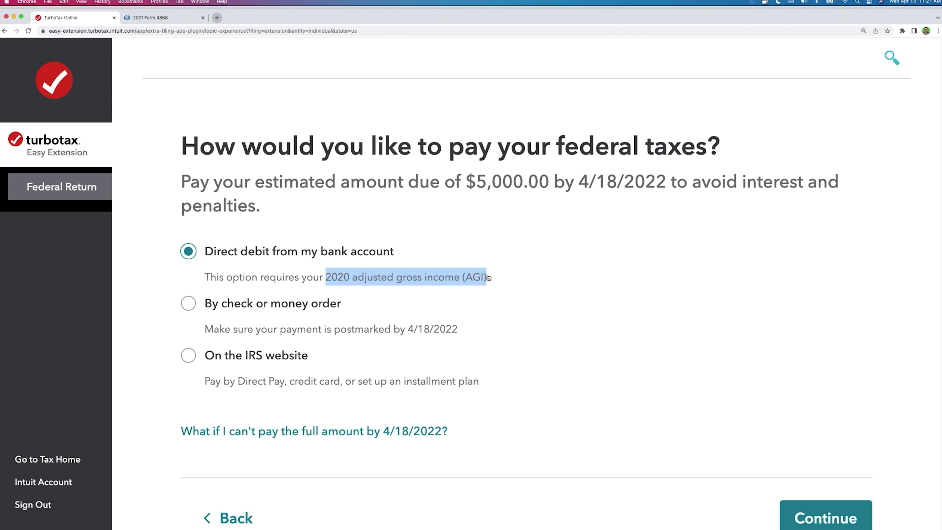
# Step: Confirm the 2020 tax return is on hand with a $20,000 AGI
pyautogui.click(824, 517)
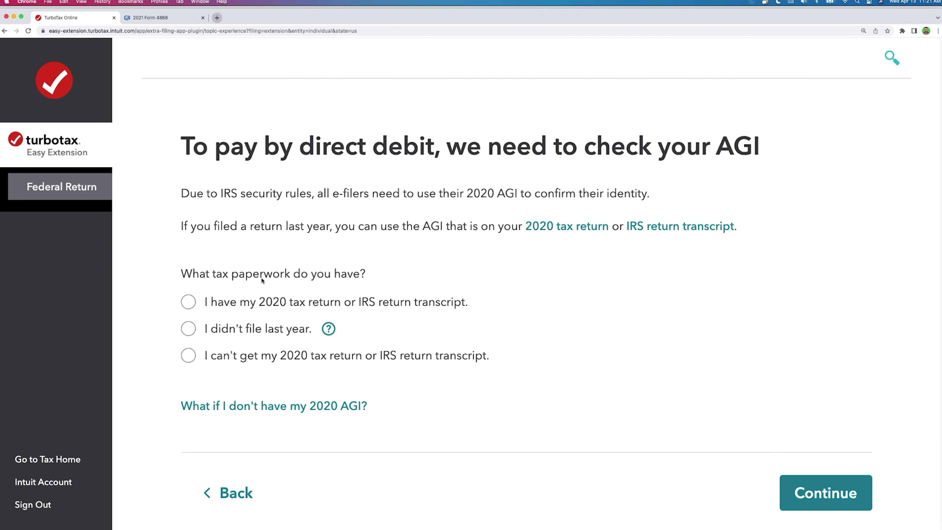
pyautogui.click(187, 304)
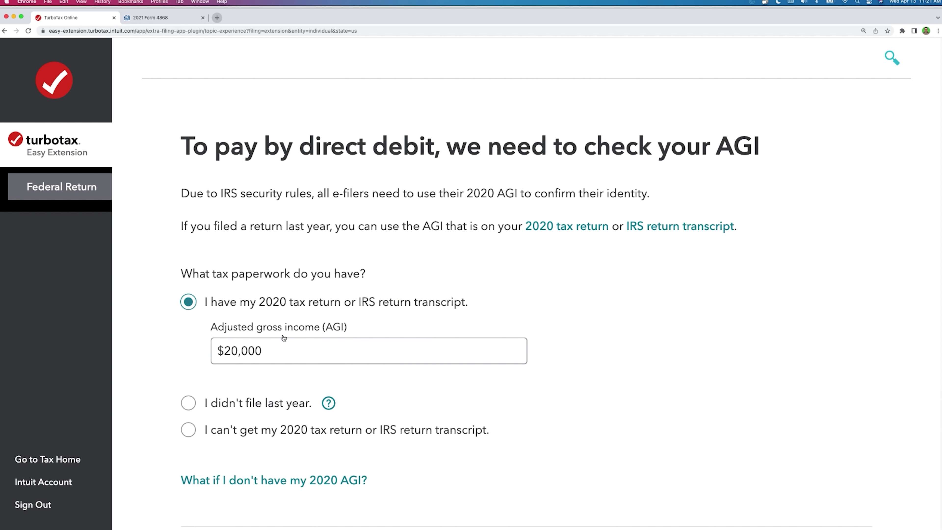
pyautogui.press('super+Tab')
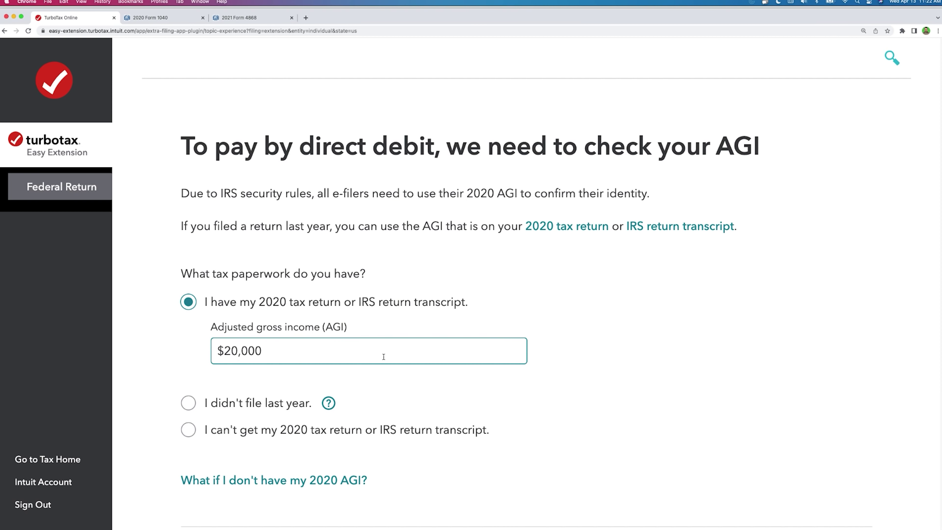
pyautogui.scroll(-5, 383, 356)
pyautogui.click(792, 432)
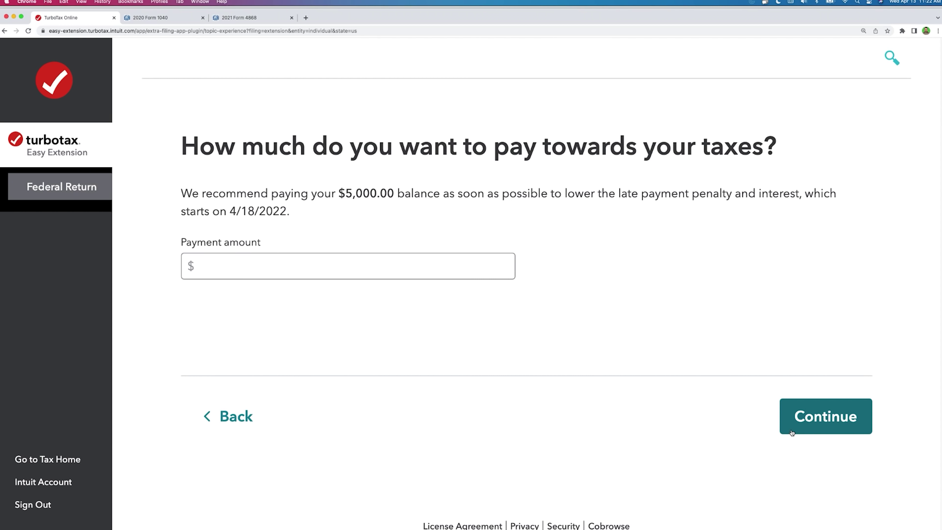
# Step: Enter a $5,000 payment amount and look over the scheduled payment date fields
pyautogui.click(458, 258)
pyautogui.write('5000')
pyautogui.click(824, 417)
pyautogui.click(508, 240)
pyautogui.scroll(-6, 404, 252)
pyautogui.scroll(6, 402, 253)
pyautogui.scroll(-5, 403, 252)
pyautogui.scroll(5, 403, 252)
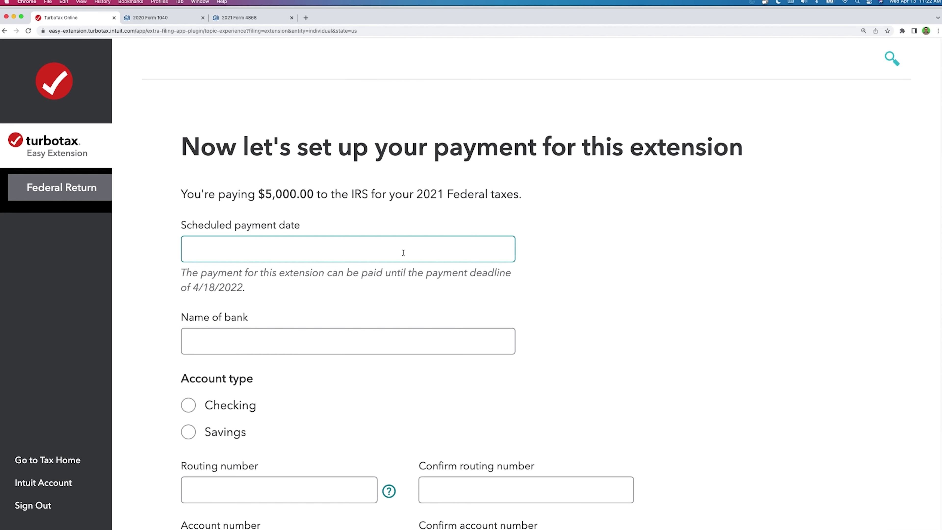
pyautogui.click(286, 251)
pyautogui.scroll(-2, 279, 298)
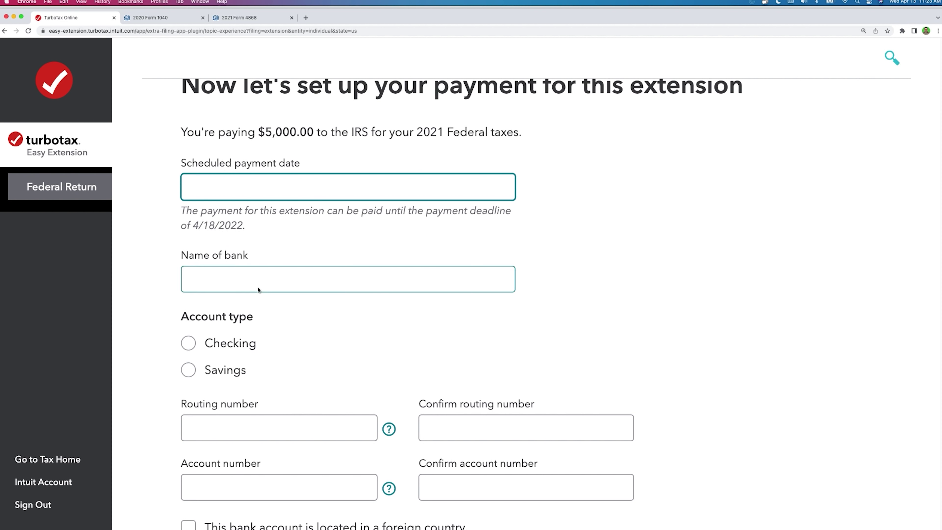
pyautogui.moveTo(213, 230); pyautogui.dragTo(202, 234)
# Step: Set the bank account type to Checking, then back out to the AGI check page
pyautogui.click(286, 296)
pyautogui.scroll(-4, 286, 297)
pyautogui.click(189, 259)
pyautogui.click(189, 280)
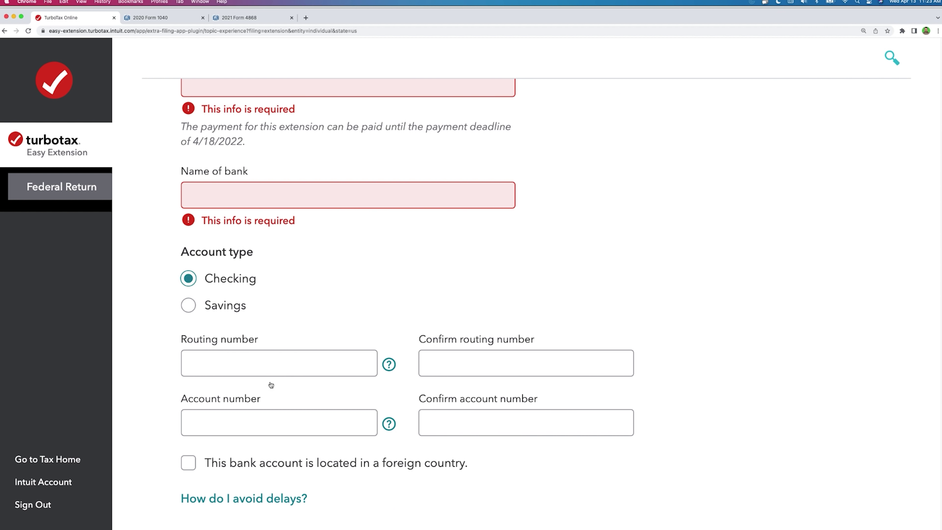
pyautogui.scroll(-5, 597, 397)
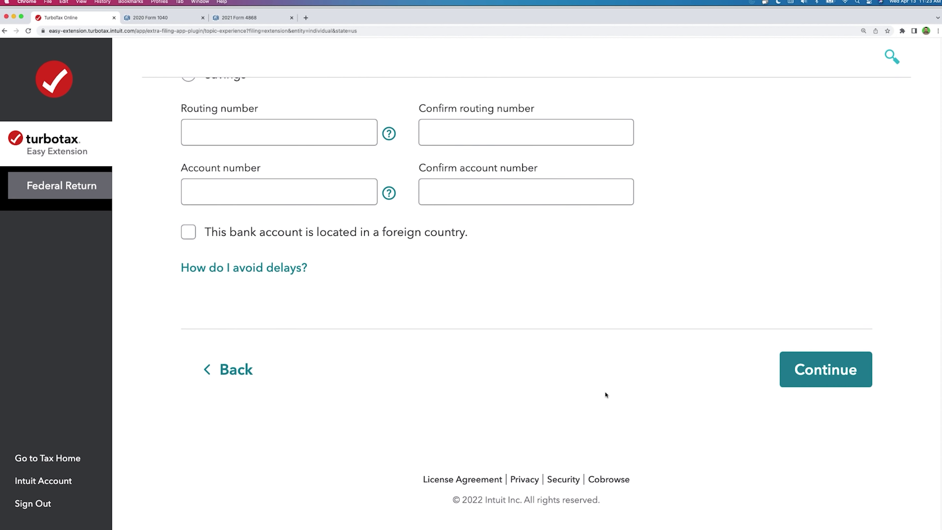
pyautogui.click(249, 378)
pyautogui.click(238, 413)
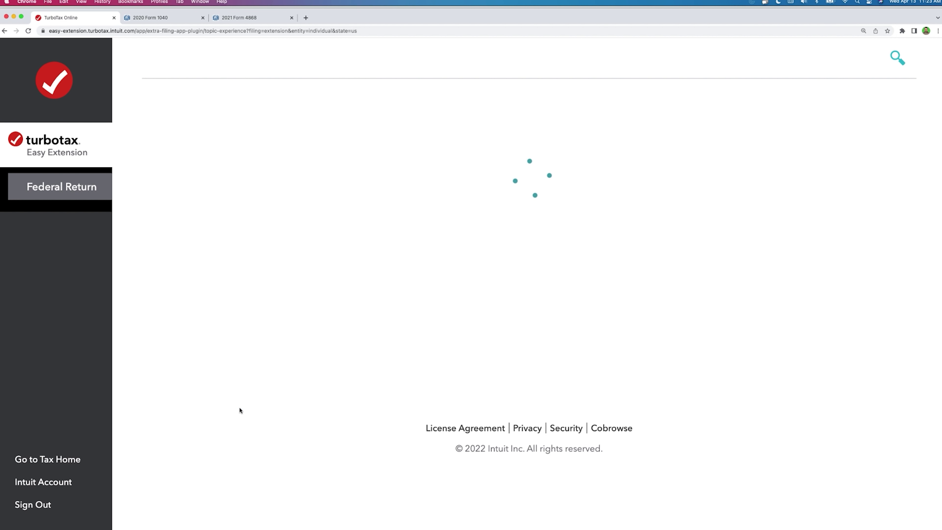
# Step: Switch the federal payment method to check or money order
pyautogui.click(230, 494)
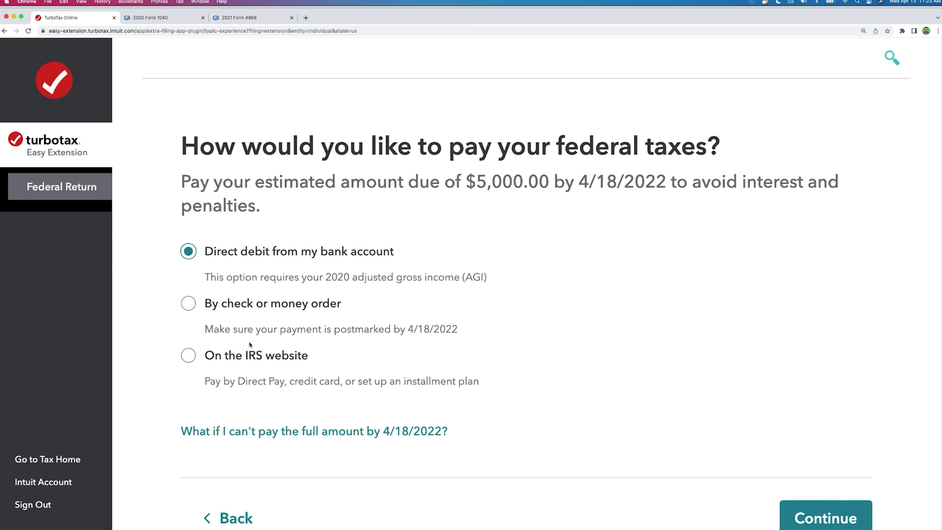
pyautogui.scroll(-2, 250, 346)
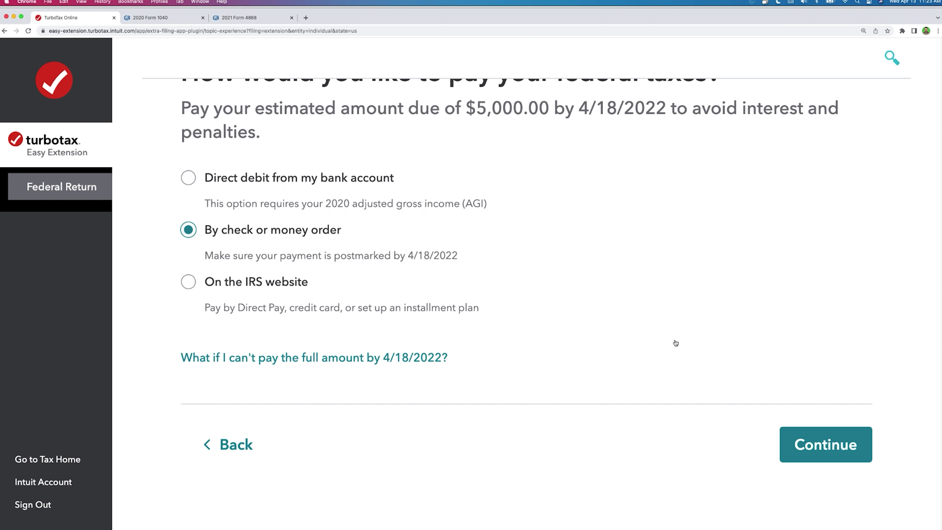
pyautogui.click(796, 443)
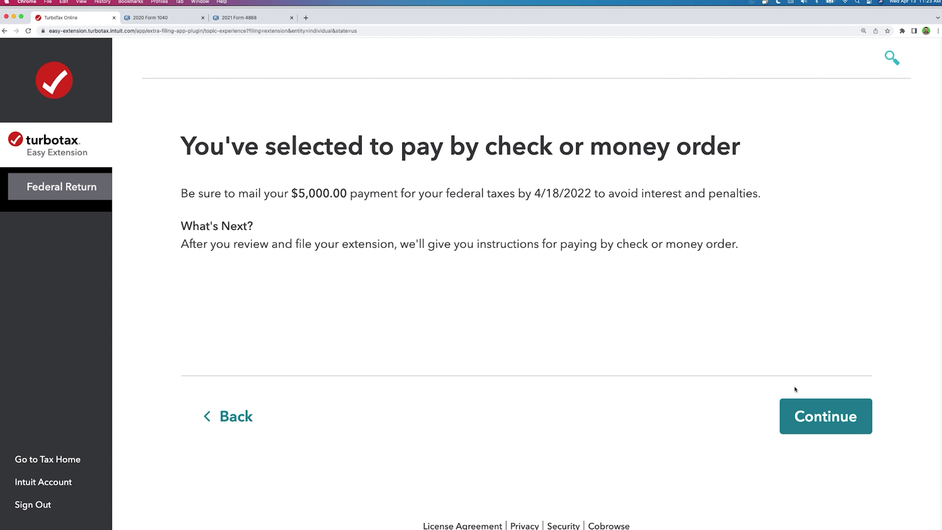
# Step: Review the summary showing $5,000.00 due by 4/18/2022, then return to the payment question
pyautogui.click(805, 416)
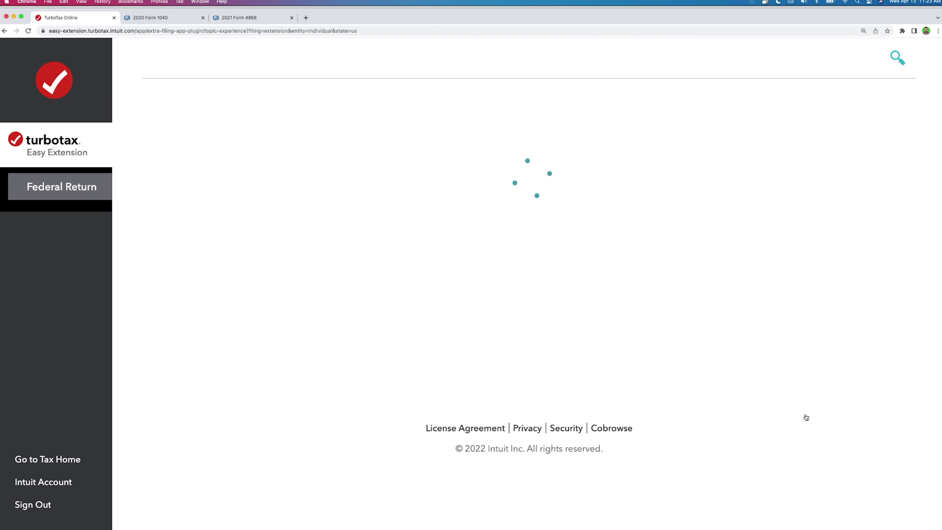
pyautogui.scroll(-10, 492, 339)
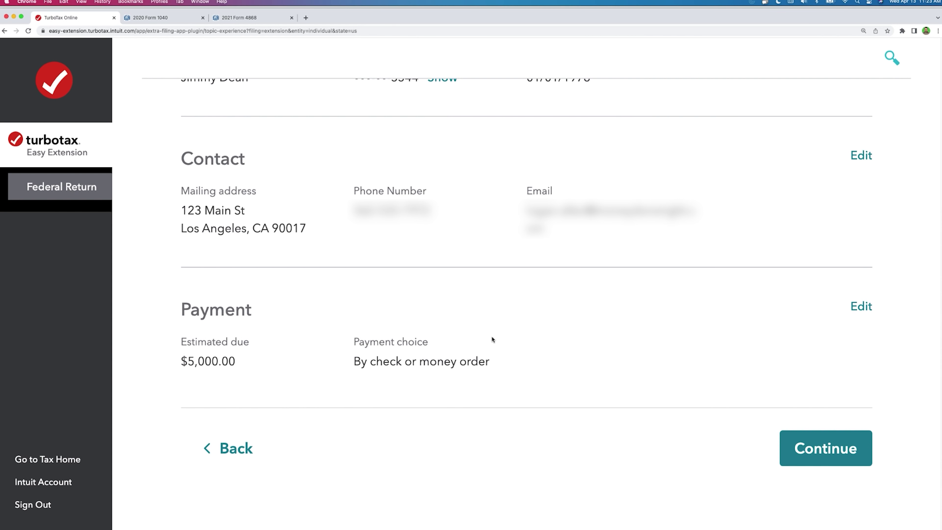
pyautogui.click(232, 449)
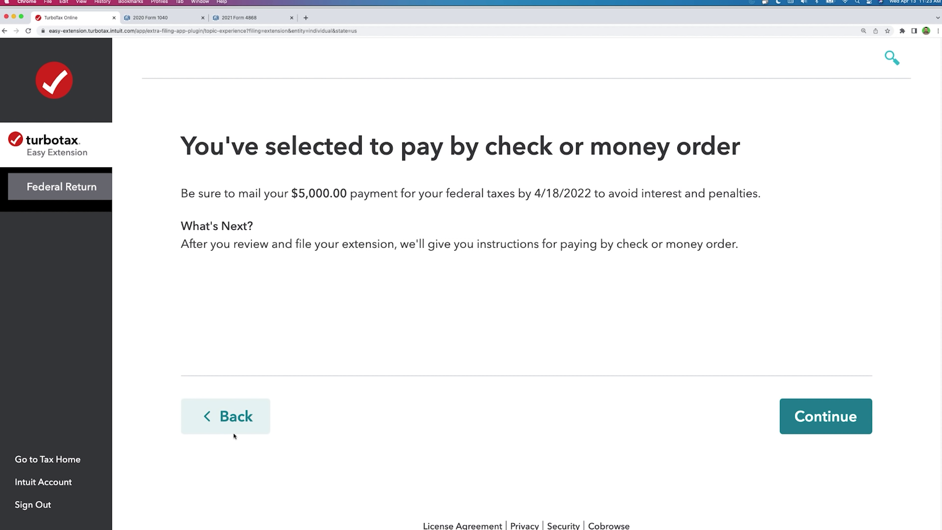
pyautogui.click(230, 420)
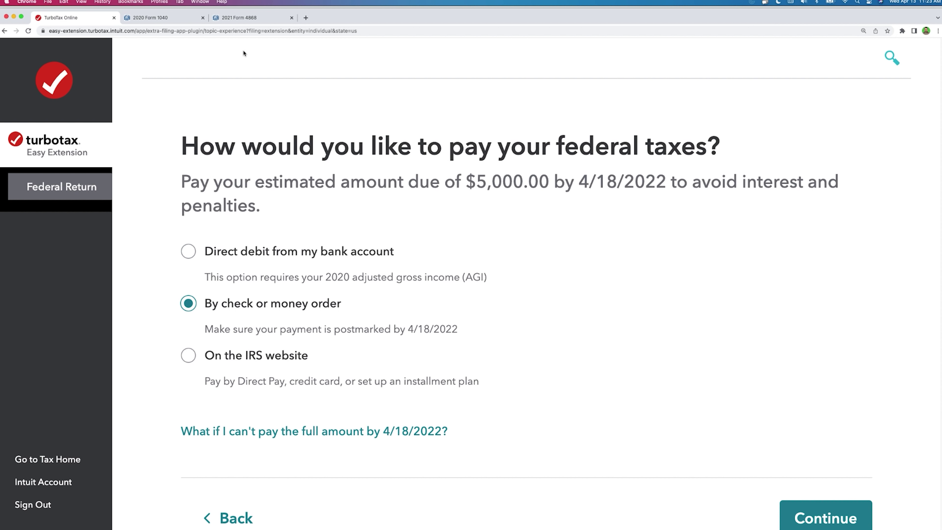
# Step: Read Form 4868's check payee, check-writing, post-e-file mailing and paper voucher instructions
pyautogui.click(240, 20)
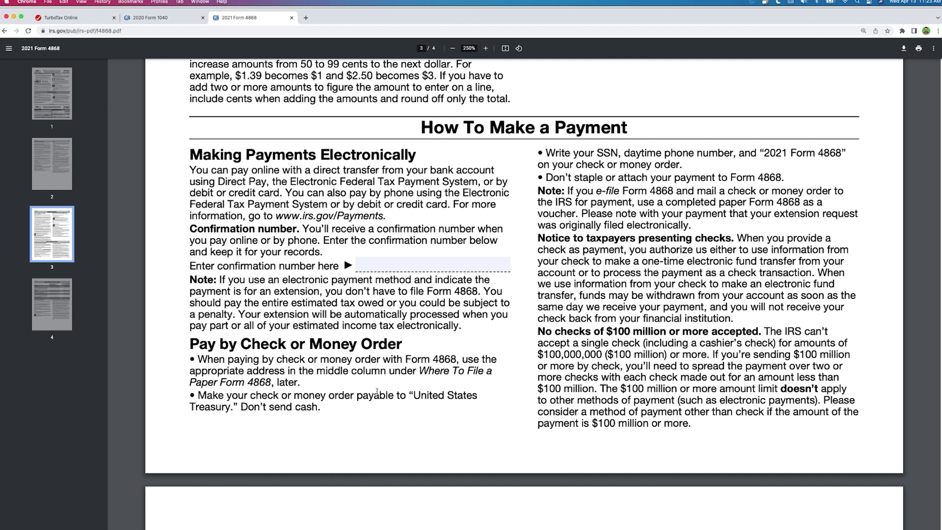
pyautogui.moveTo(413, 395); pyautogui.dragTo(230, 406)
pyautogui.moveTo(544, 151); pyautogui.dragTo(841, 152)
pyautogui.scroll(-2, 656, 209)
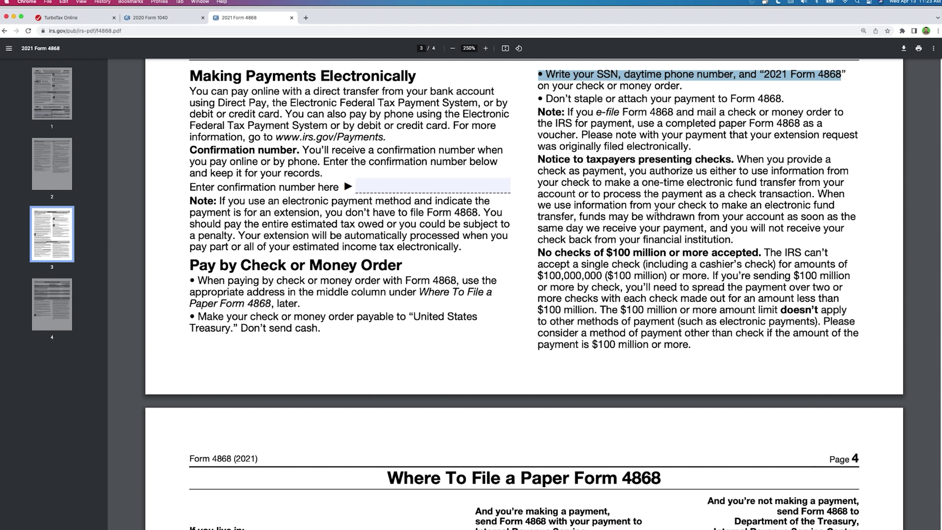
pyautogui.moveTo(568, 112); pyautogui.dragTo(809, 131)
pyautogui.moveTo(655, 156); pyautogui.dragTo(648, 155)
pyautogui.moveTo(585, 140); pyautogui.dragTo(704, 153)
# Step: Locate the page 4 payment mailing addresses for Florida and the Colorado row
pyautogui.scroll(-9, 505, 228)
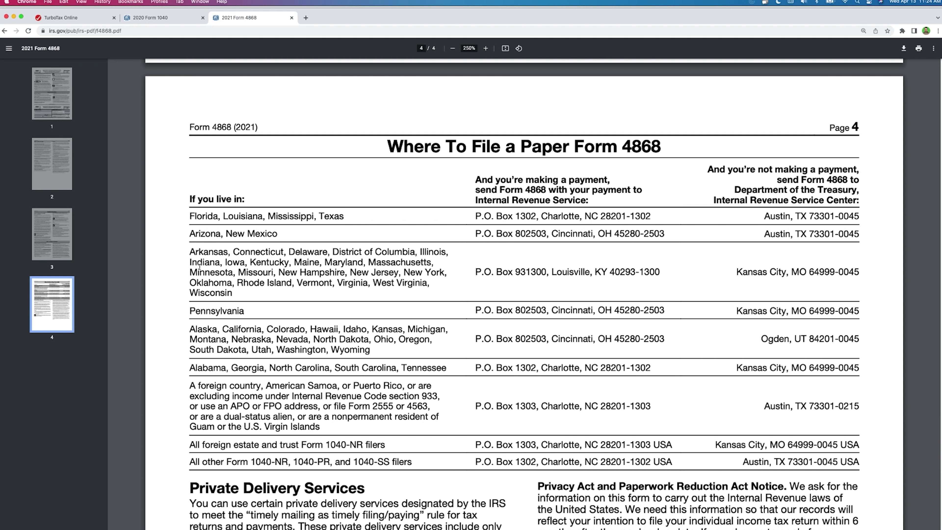
pyautogui.moveTo(189, 216); pyautogui.dragTo(219, 216)
pyautogui.moveTo(476, 216); pyautogui.dragTo(650, 217)
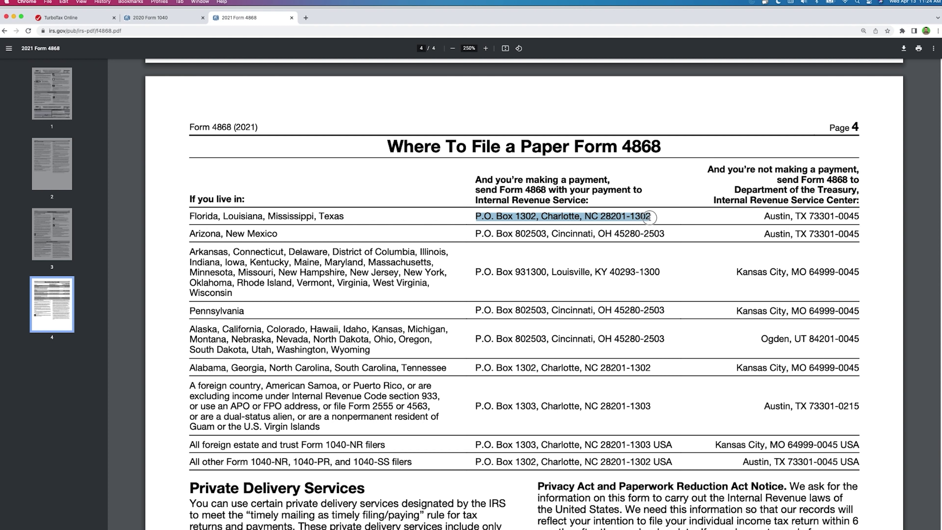
pyautogui.moveTo(267, 329); pyautogui.dragTo(304, 328)
pyautogui.moveTo(469, 333); pyautogui.dragTo(663, 338)
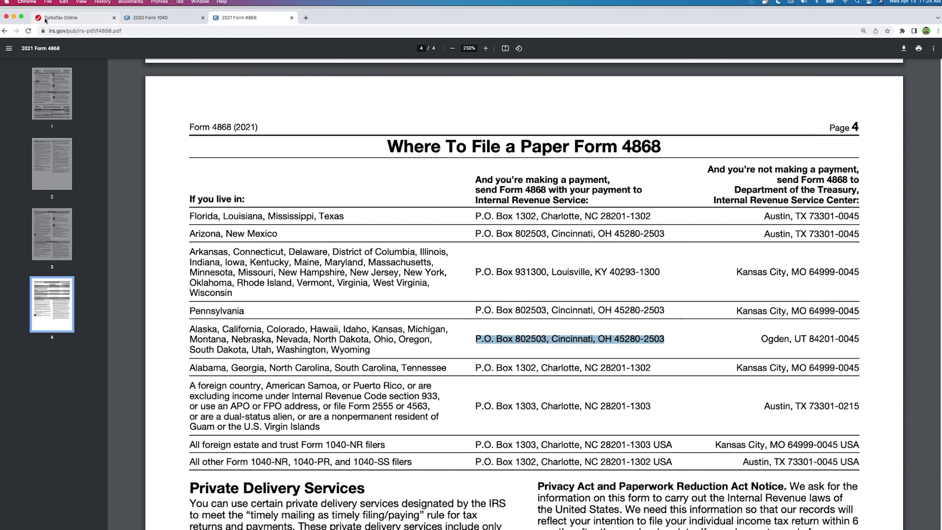
pyautogui.click(46, 18)
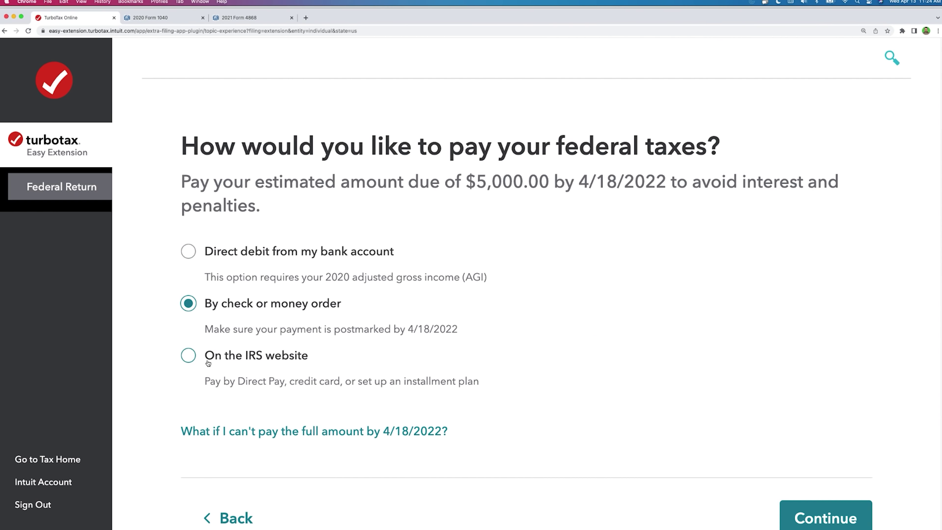
# Step: Select paying on the IRS website and continue to the IRS Payments page
pyautogui.click(189, 356)
pyautogui.scroll(-1, 809, 435)
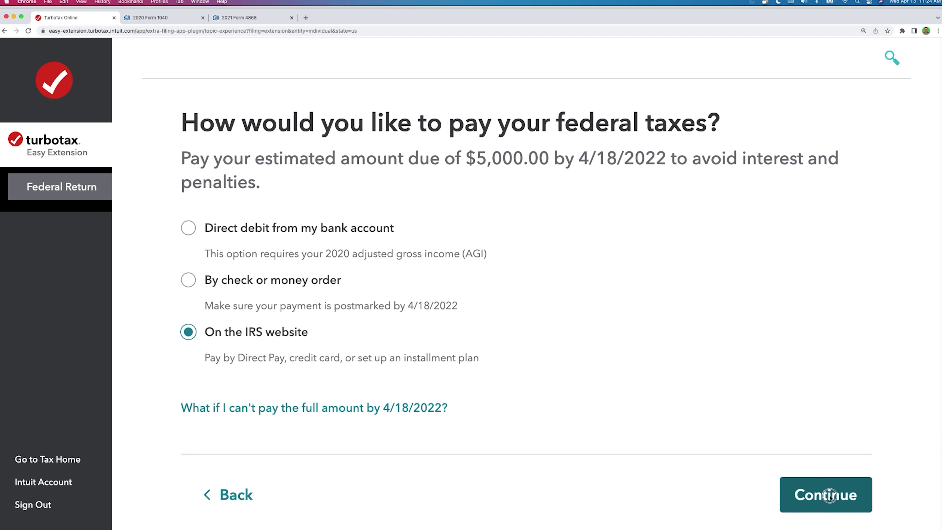
pyautogui.click(829, 494)
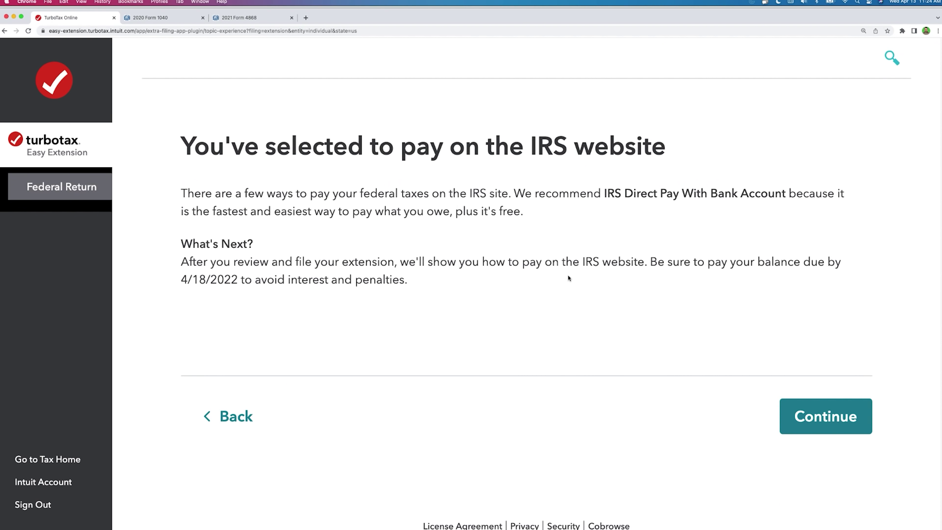
pyautogui.click(241, 19)
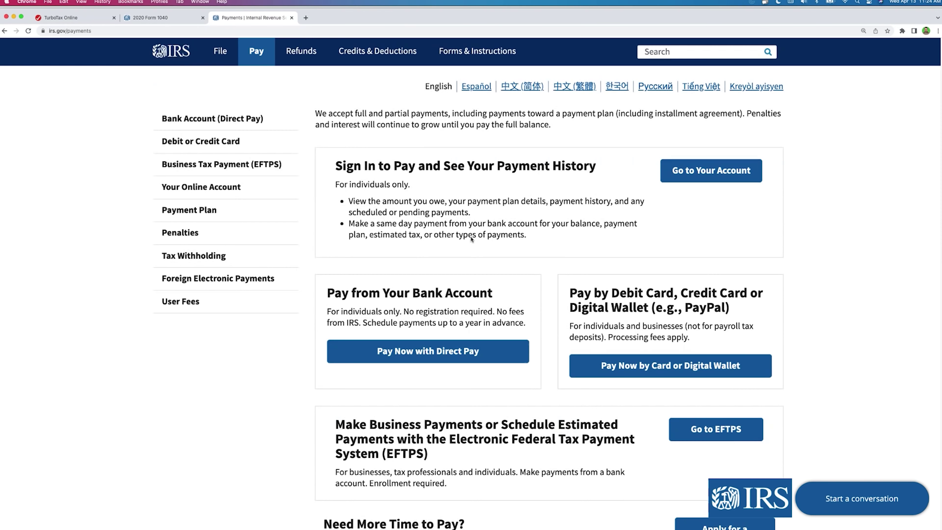
pyautogui.scroll(-1, 471, 236)
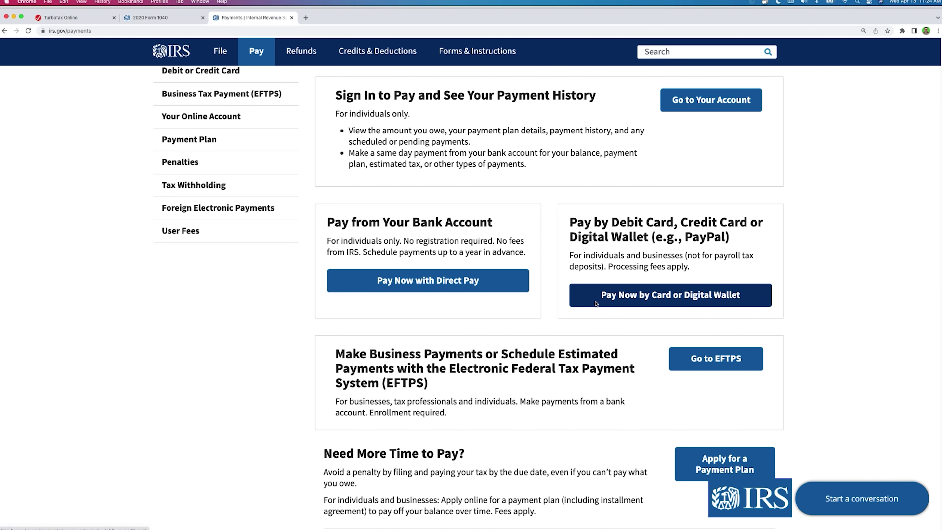
pyautogui.scroll(-5, 595, 305)
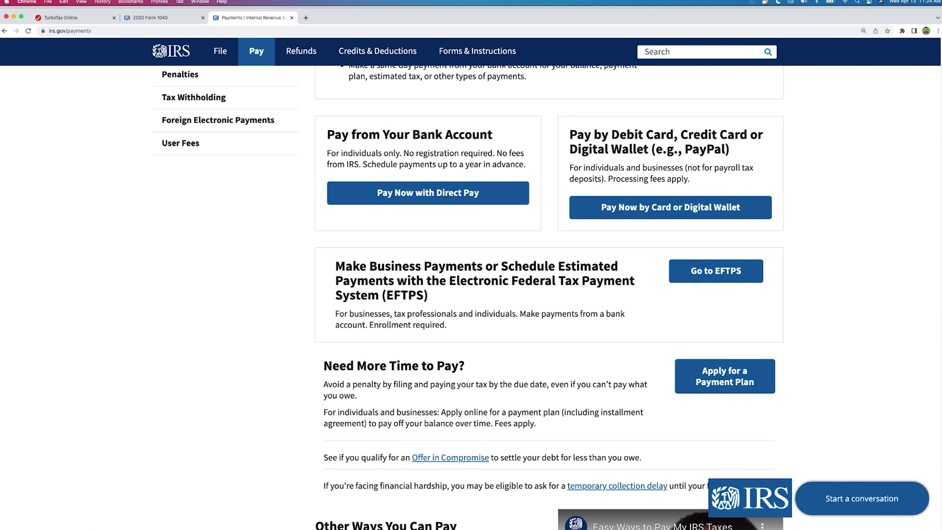
pyautogui.click(69, 19)
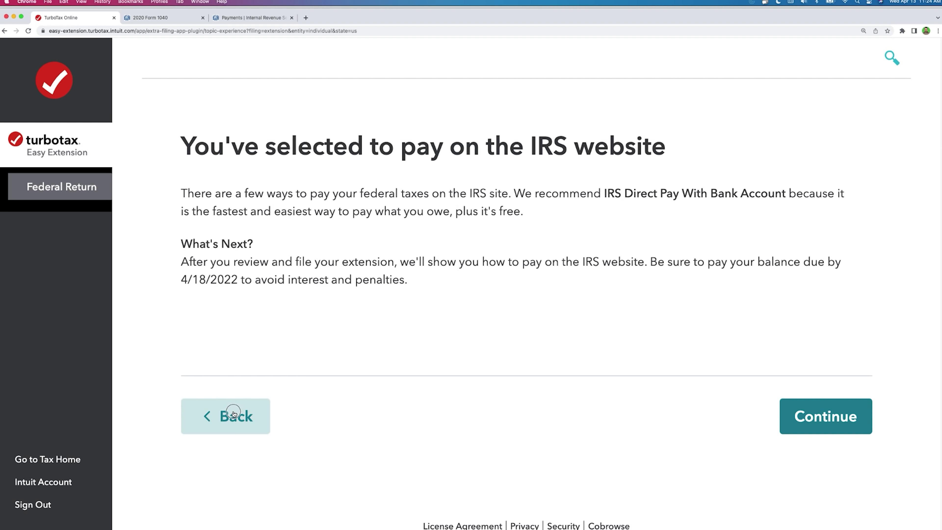
# Step: Read the 'What if I can't pay' help and recheck the $5,000.00 amount due
pyautogui.click(234, 416)
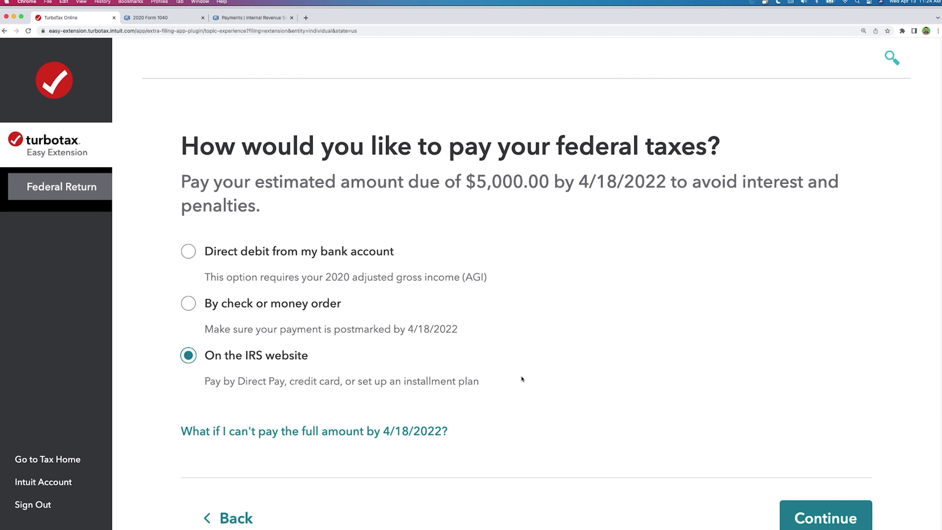
pyautogui.scroll(-2, 522, 379)
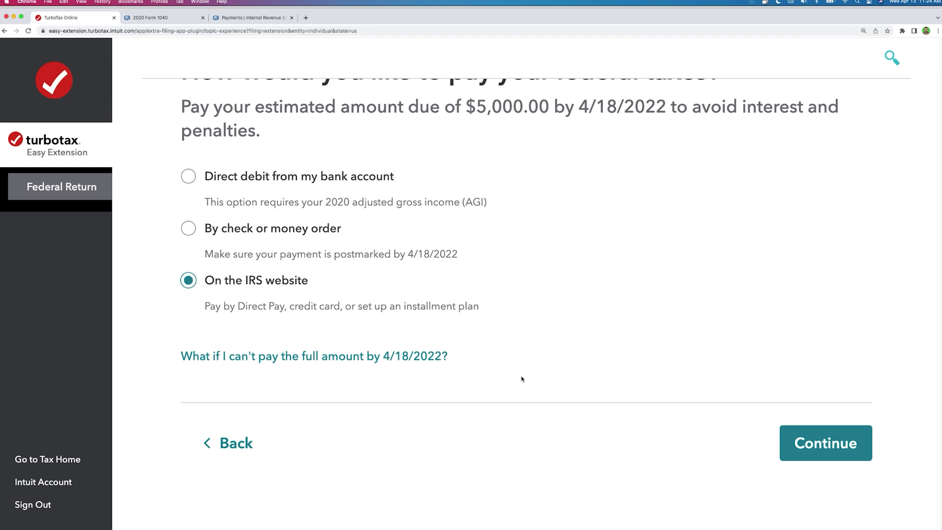
pyautogui.click(365, 355)
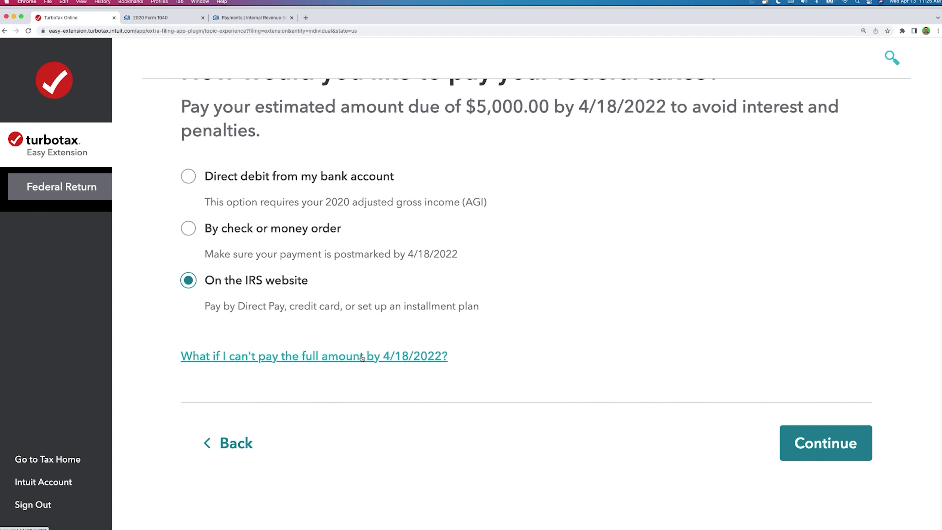
pyautogui.scroll(-8, 800, 297)
pyautogui.scroll(8, 800, 297)
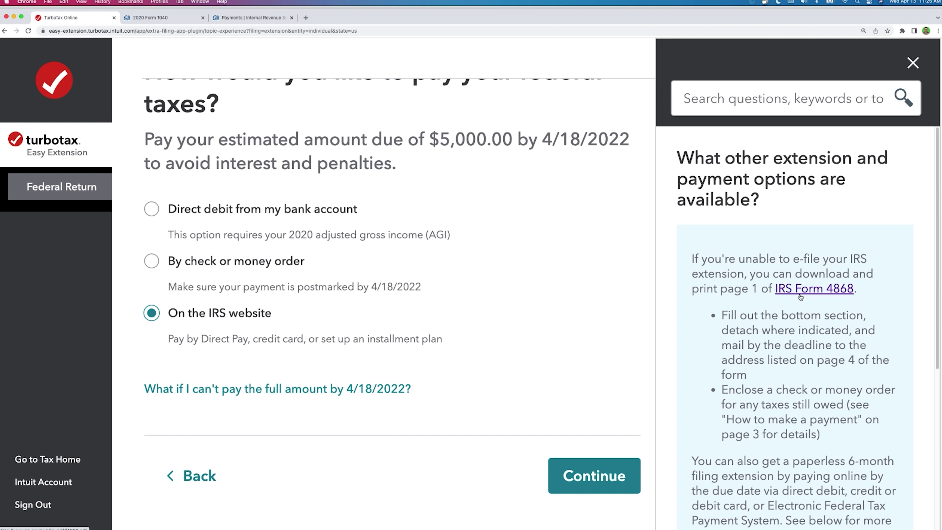
pyautogui.press('super+Tab')
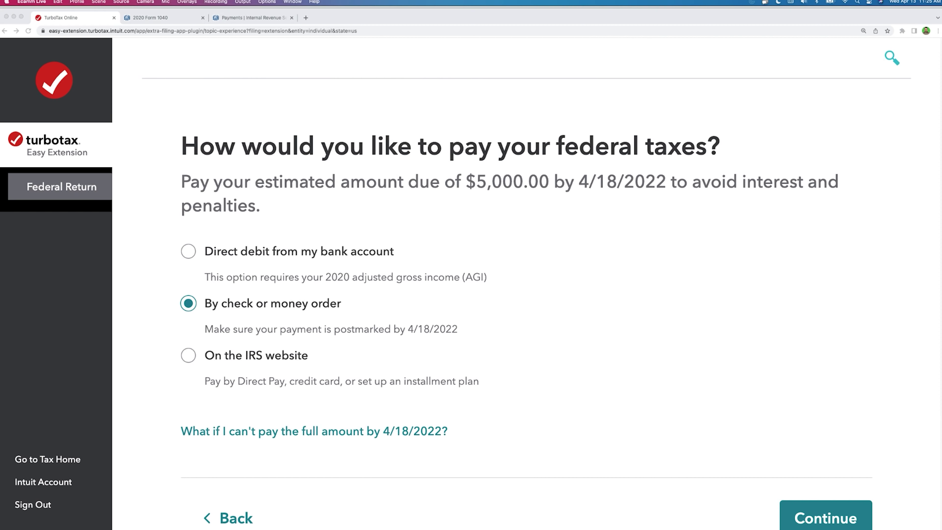
pyautogui.click(688, 245)
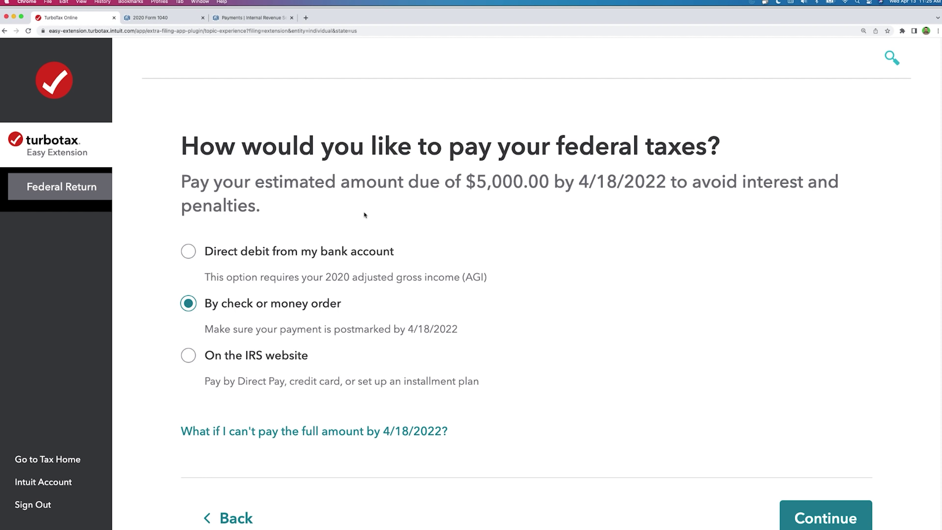
pyautogui.moveTo(466, 182); pyautogui.dragTo(548, 187)
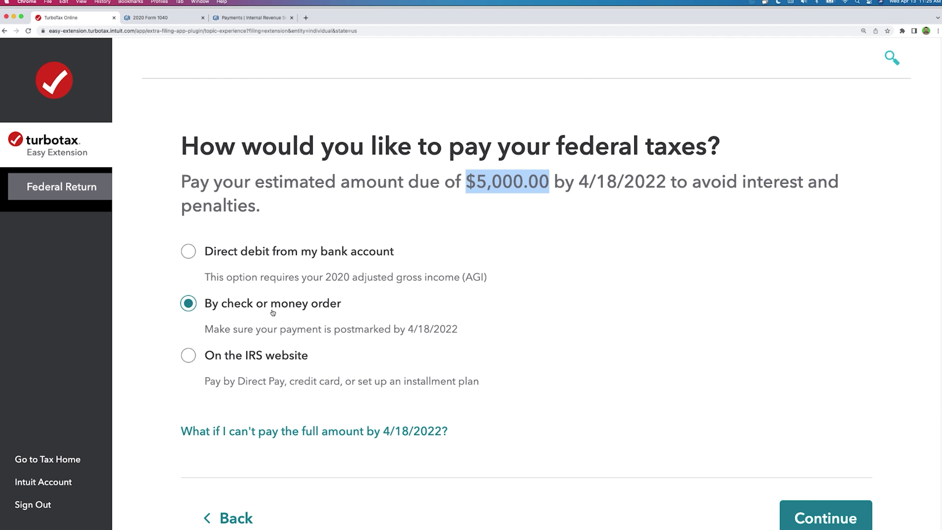
# Step: Reselect paying on the IRS website and continue to the extension consent agreement
pyautogui.click(274, 356)
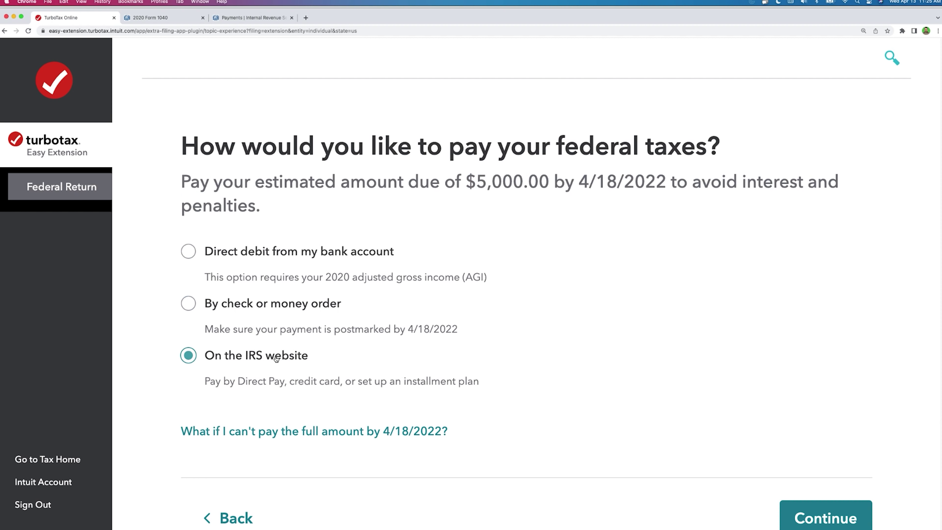
pyautogui.click(821, 501)
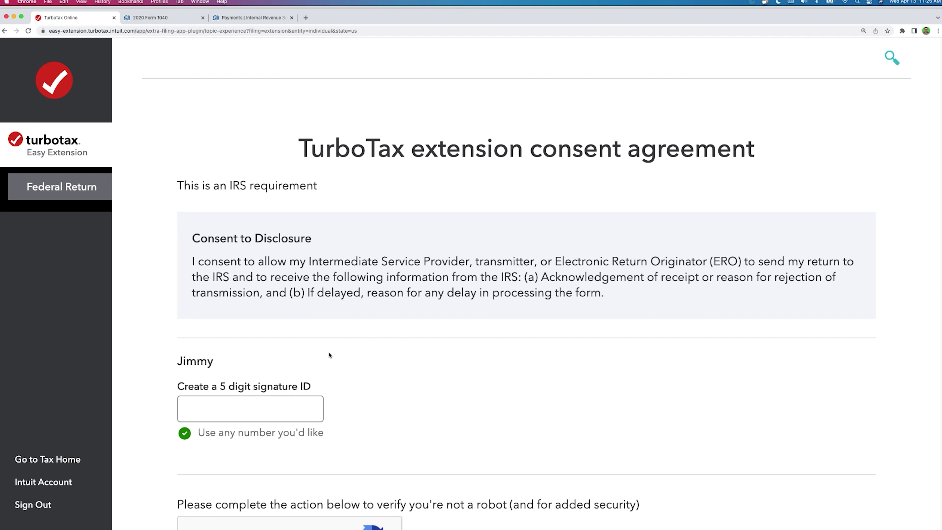
pyautogui.click(301, 401)
pyautogui.scroll(-5, 301, 397)
pyautogui.scroll(3, 302, 397)
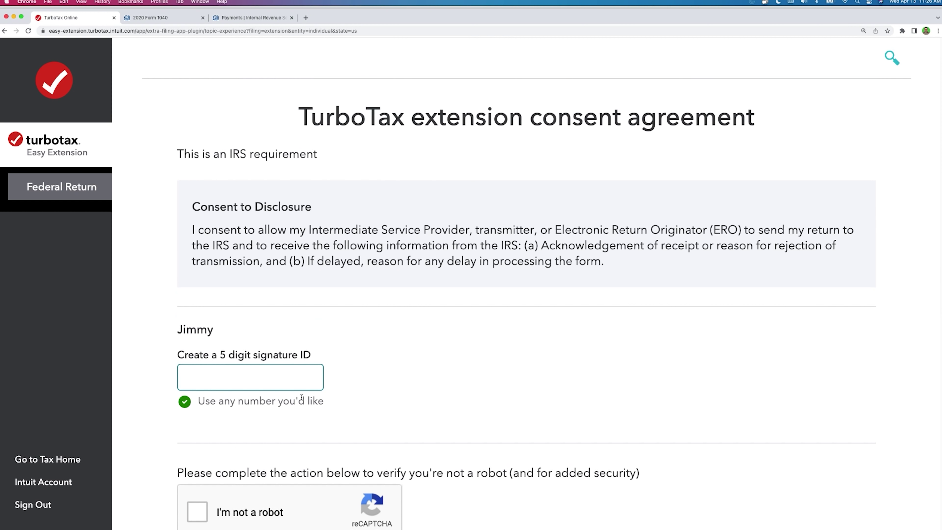
pyautogui.scroll(-8, 301, 395)
# Step: Check the taxpayer's first name on the consent page and select the signature ID field
pyautogui.rightClick(301, 399)
pyautogui.click(293, 331)
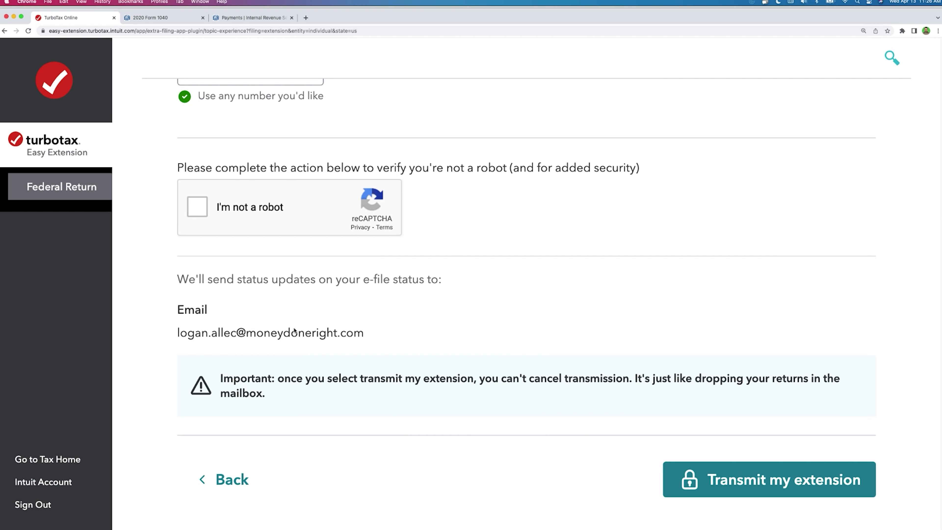
pyautogui.scroll(10, 473, 298)
pyautogui.scroll(-1, 474, 299)
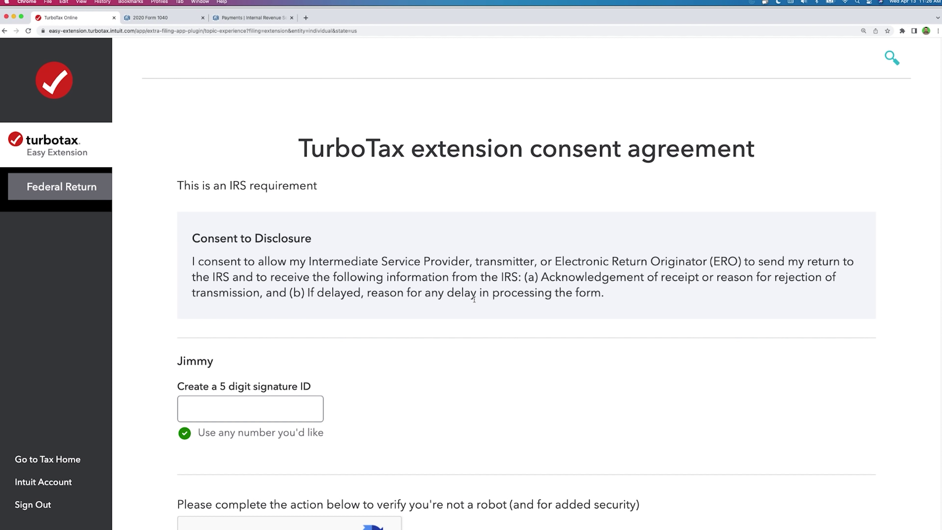
pyautogui.scroll(-1, 474, 300)
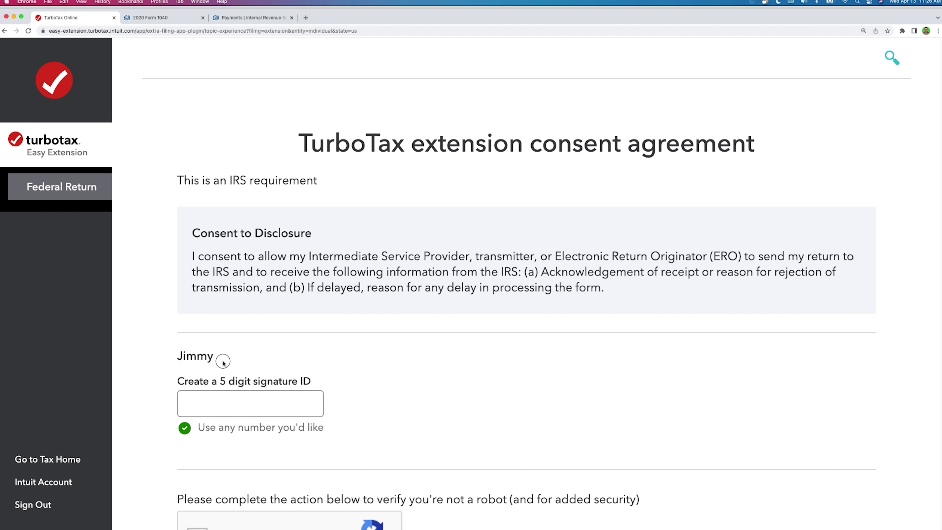
pyautogui.moveTo(225, 362); pyautogui.dragTo(158, 357)
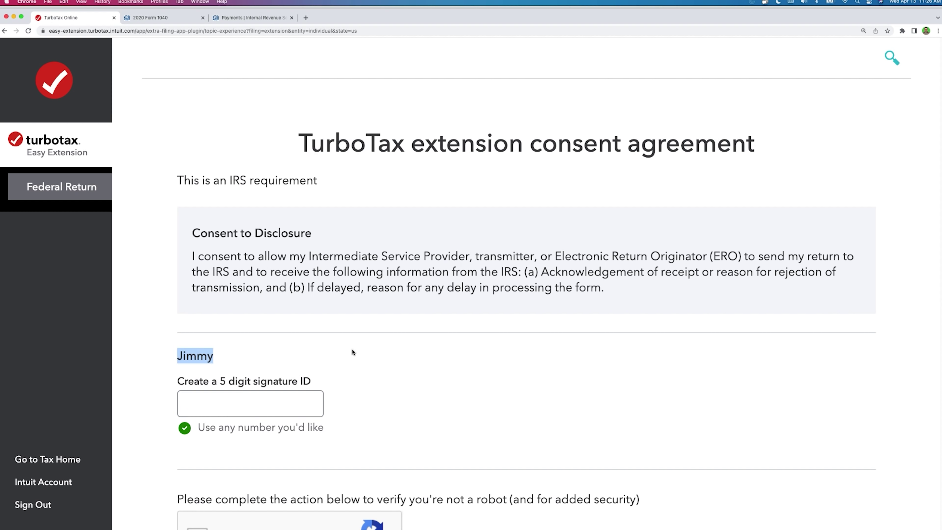
pyautogui.click(266, 407)
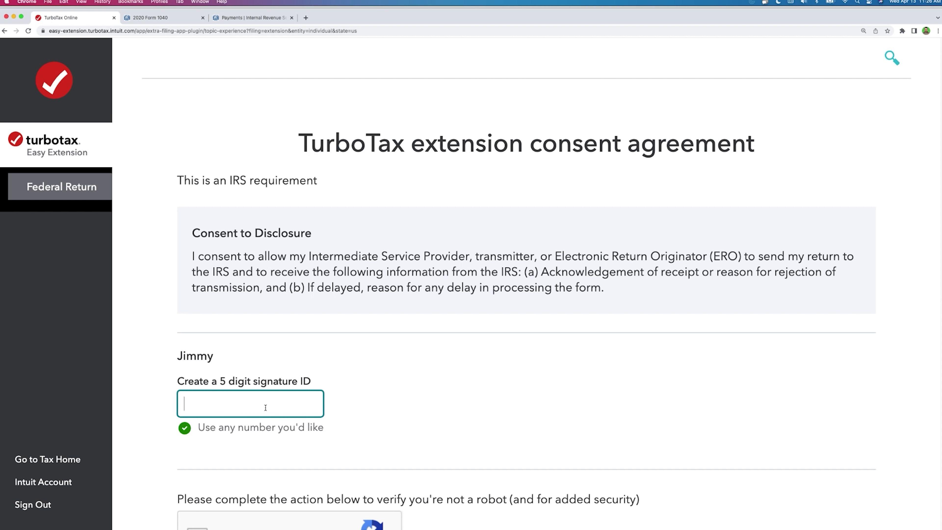
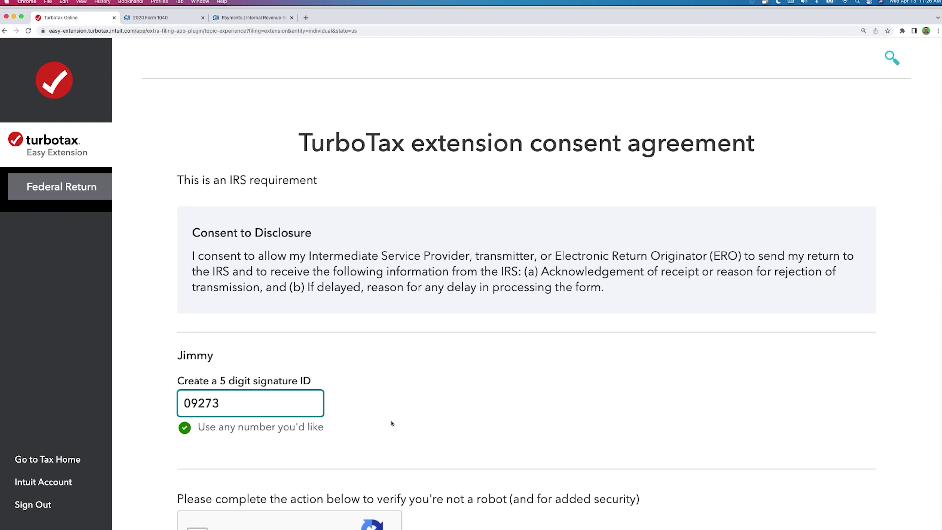
# Step: Enter a 5-digit signature ID and tick the 'I'm not a robot' box
pyautogui.scroll(-5, 391, 420)
pyautogui.click(195, 310)
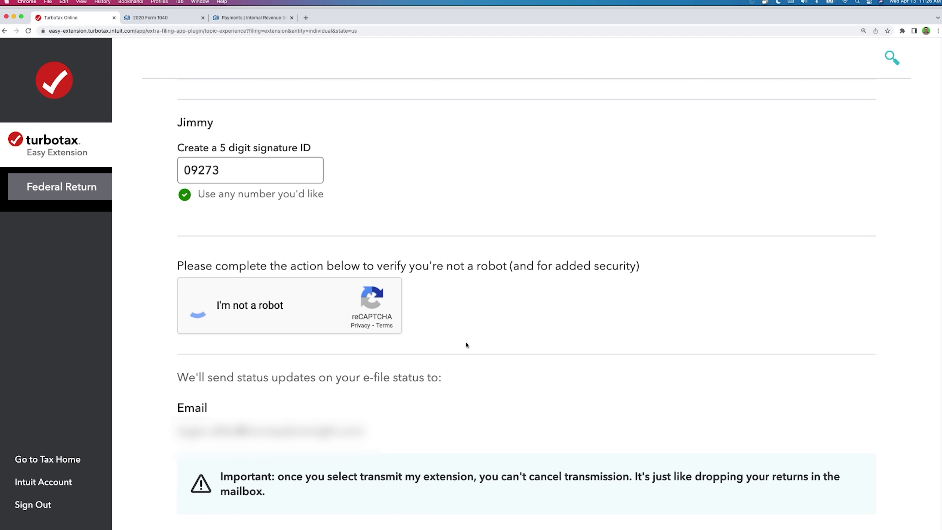
pyautogui.scroll(-3, 467, 347)
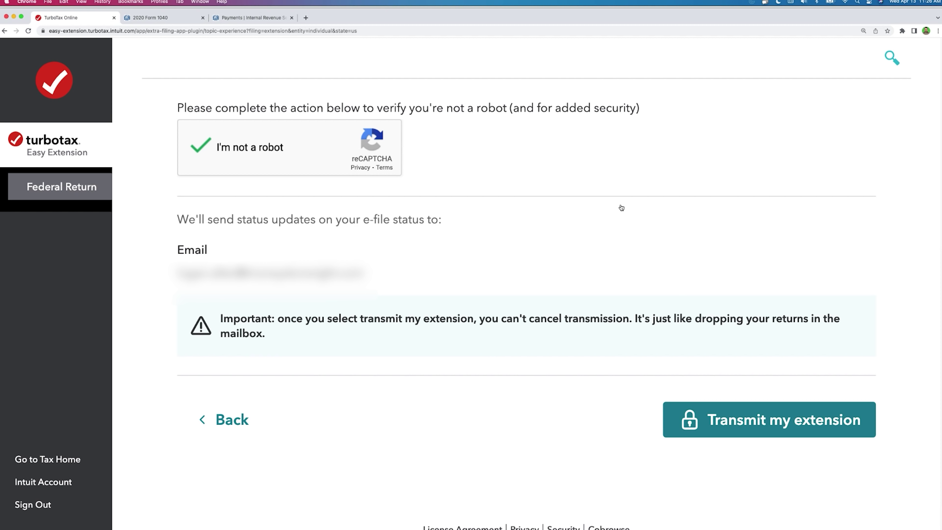
pyautogui.click(364, 30)
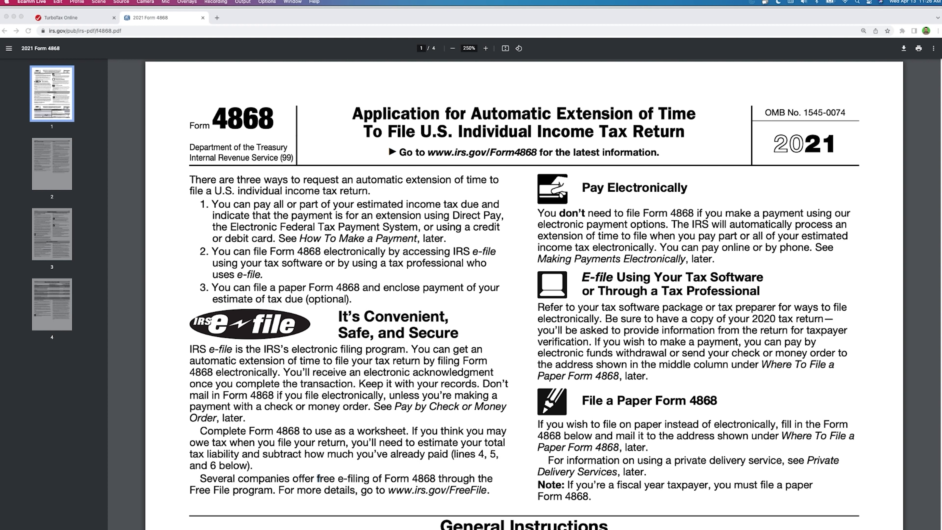
# Step: Scroll the PDF to the detachable Form 4868 voucher, checking its form number, URL and 2021 year
pyautogui.click(736, 220)
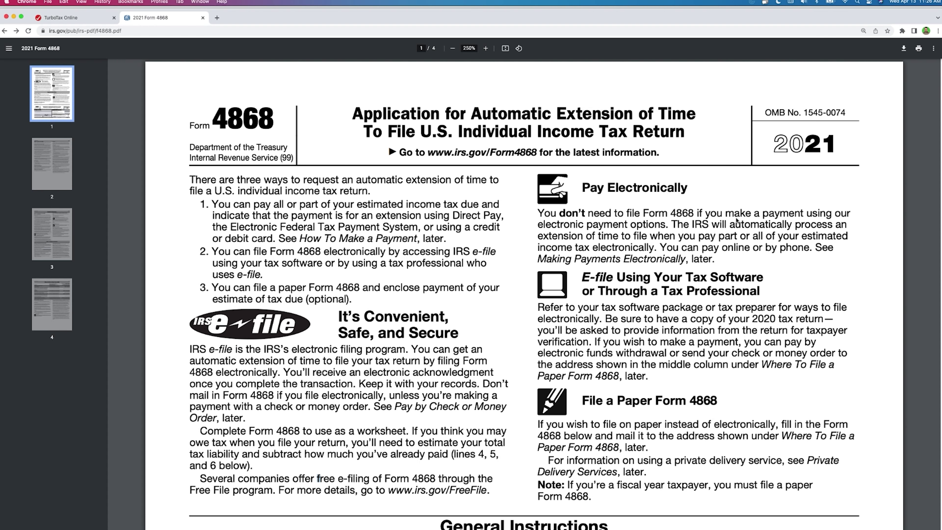
pyautogui.scroll(-15, 736, 221)
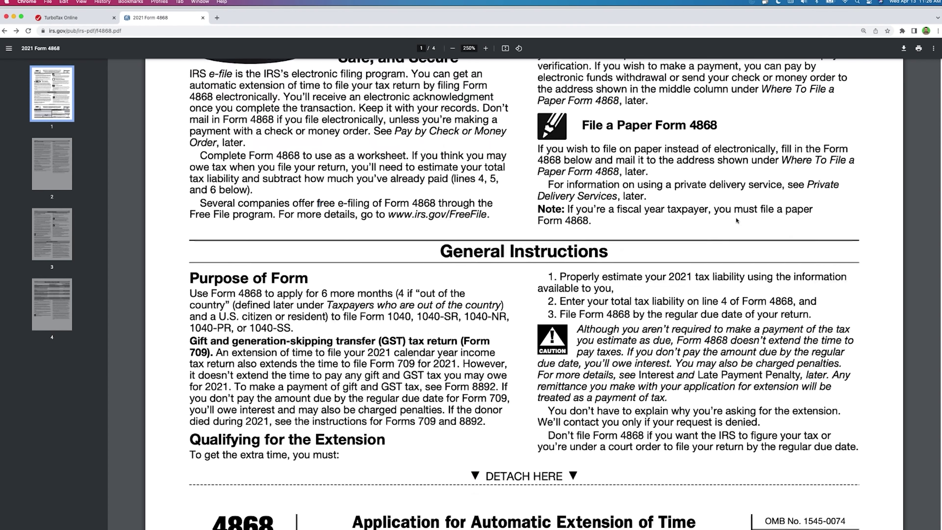
pyautogui.scroll(-1, 737, 221)
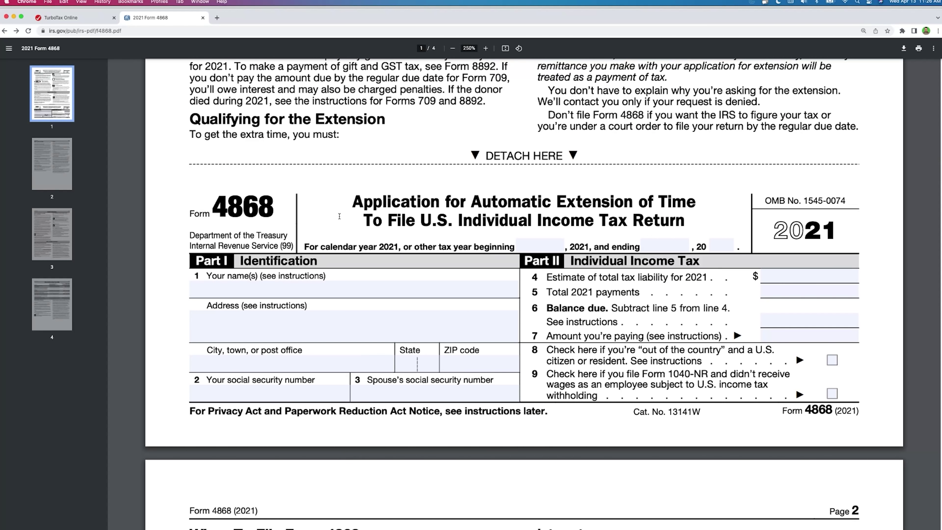
pyautogui.moveTo(208, 208); pyautogui.dragTo(278, 201)
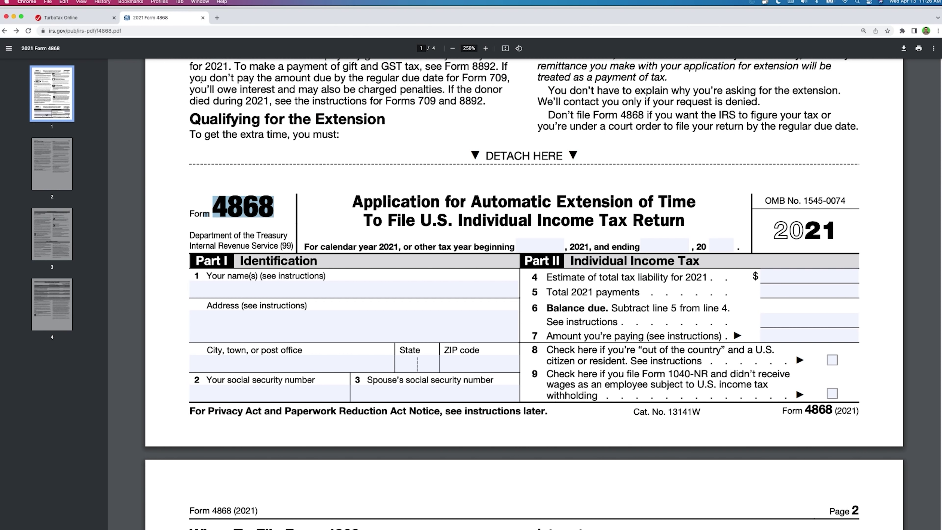
pyautogui.click(130, 30)
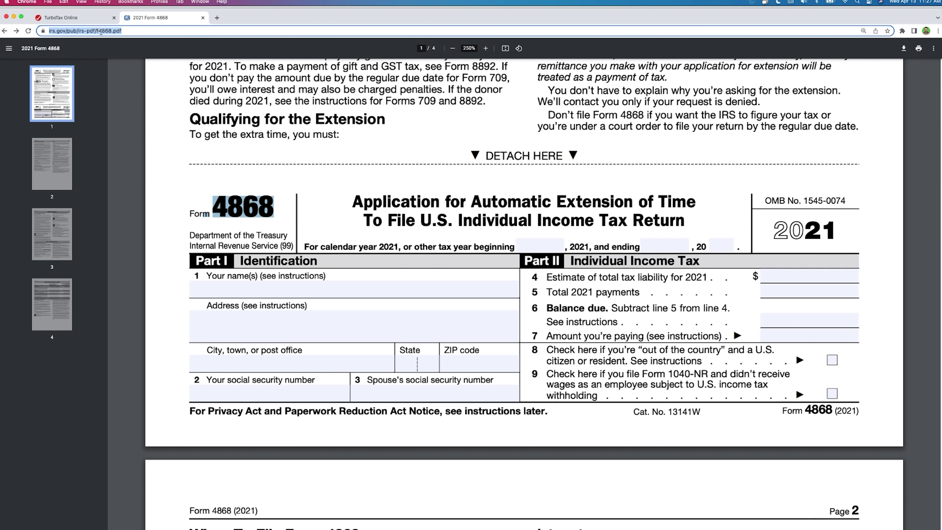
pyautogui.click(393, 153)
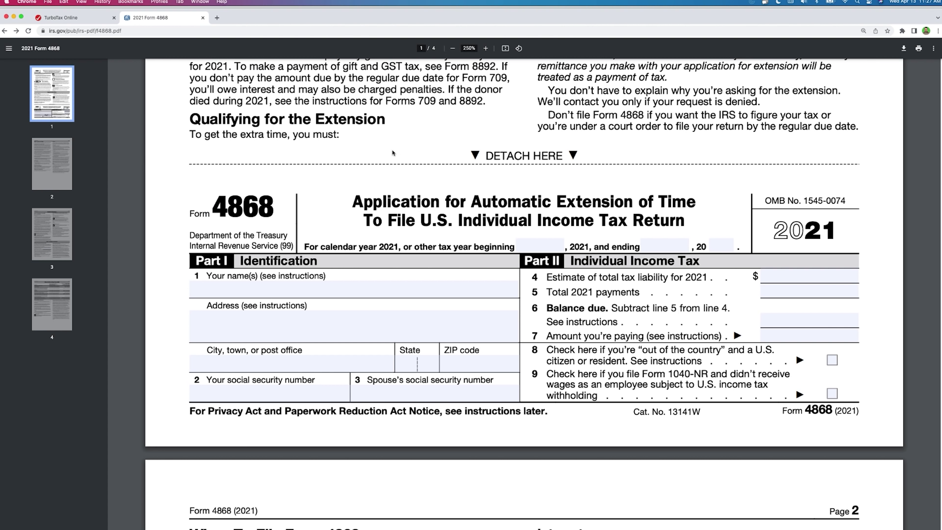
pyautogui.moveTo(839, 229); pyautogui.dragTo(764, 227)
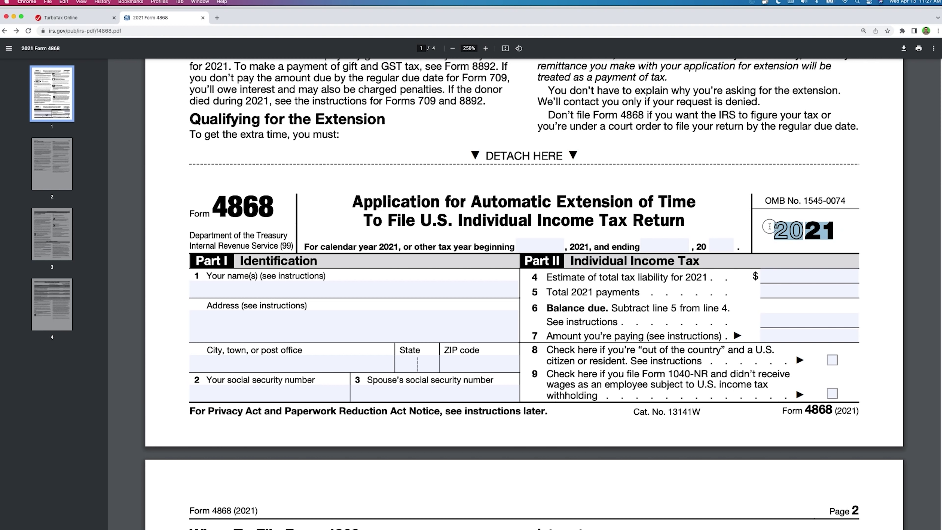
# Step: Enter the taxpayer's name on line 1 and the street address, fixing typos
pyautogui.click(391, 294)
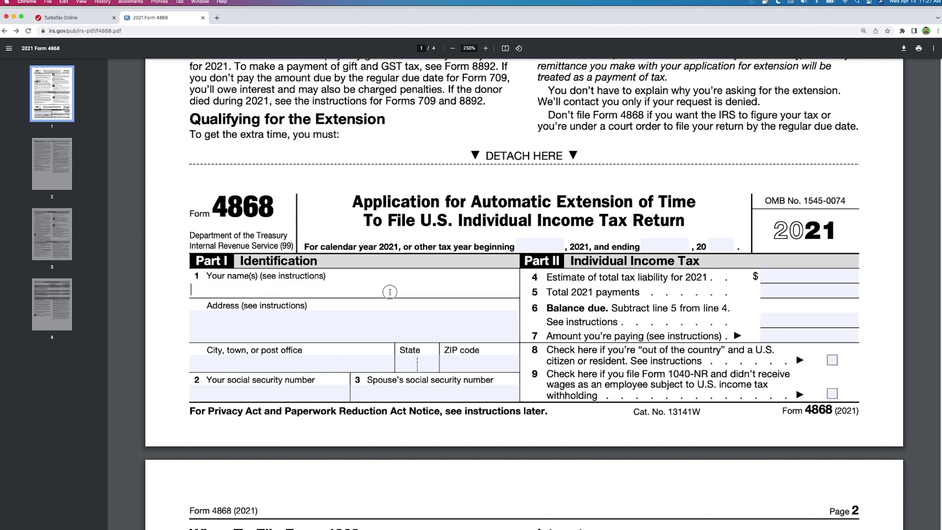
pyautogui.write('Jimmy Dean')
pyautogui.press('Tab')
pyautogui.write('123 Main St')
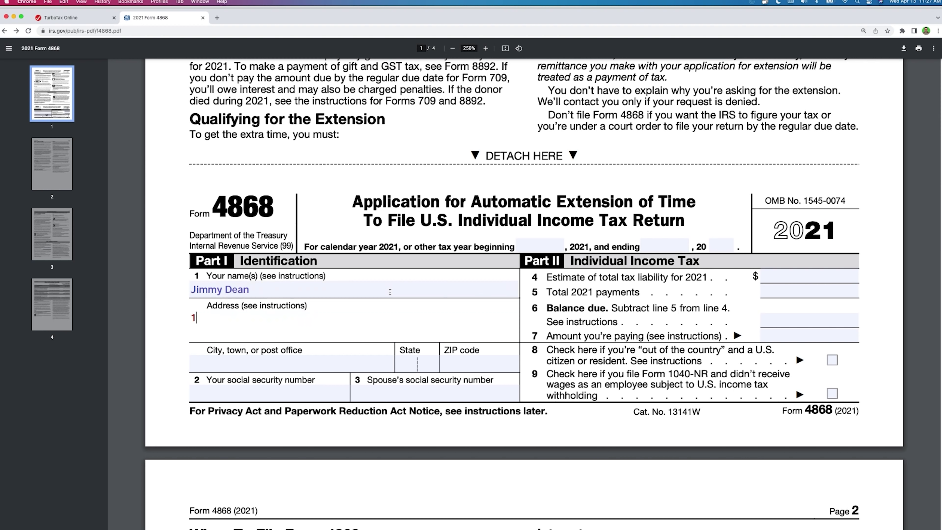
pyautogui.write('et')
pyautogui.press('Return')
pyautogui.press('BackSpace')
pyautogui.press('BackSpace')
pyautogui.write('tree')
pyautogui.press('Return')
pyautogui.write('Lo sA')
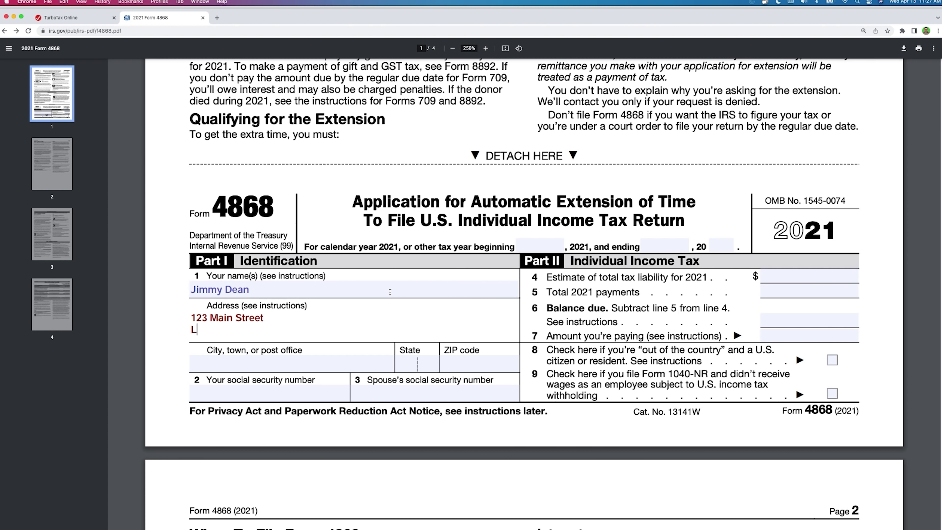
pyautogui.press('BackSpace')
pyautogui.press('BackSpace')
pyautogui.press('BackSpace')
pyautogui.write('s Angeles, CA 90')
pyautogui.press('BackSpace')
pyautogui.press('BackSpace')
pyautogui.press('BackSpace')
pyautogui.press('BackSpace')
pyautogui.press('BackSpace')
pyautogui.press('BackSpace')
pyautogui.press('BackSpace')
pyautogui.press('BackSpace')
pyautogui.press('BackSpace')
pyautogui.press('BackSpace')
pyautogui.press('BackSpace')
pyautogui.press('BackSpace')
pyautogui.press('BackSpace')
pyautogui.press('BackSpace')
pyautogui.press('BackSpace')
pyautogui.press('BackSpace')
pyautogui.press('BackSpace')
pyautogui.press('BackSpace')
pyautogui.press('Tab')
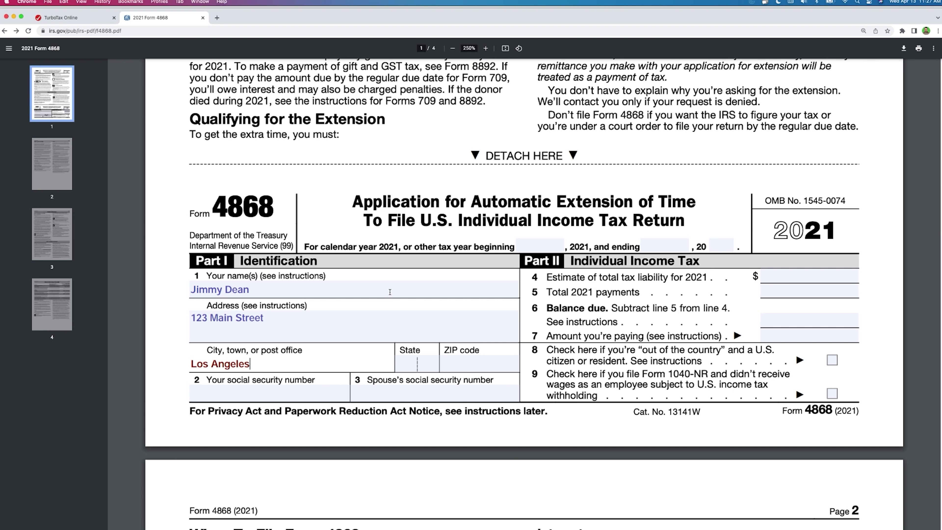
# Step: Fill in the city, state, ZIP code and social security number fields
pyautogui.press('Tab')
pyautogui.press('Tab')
pyautogui.press('Tab')
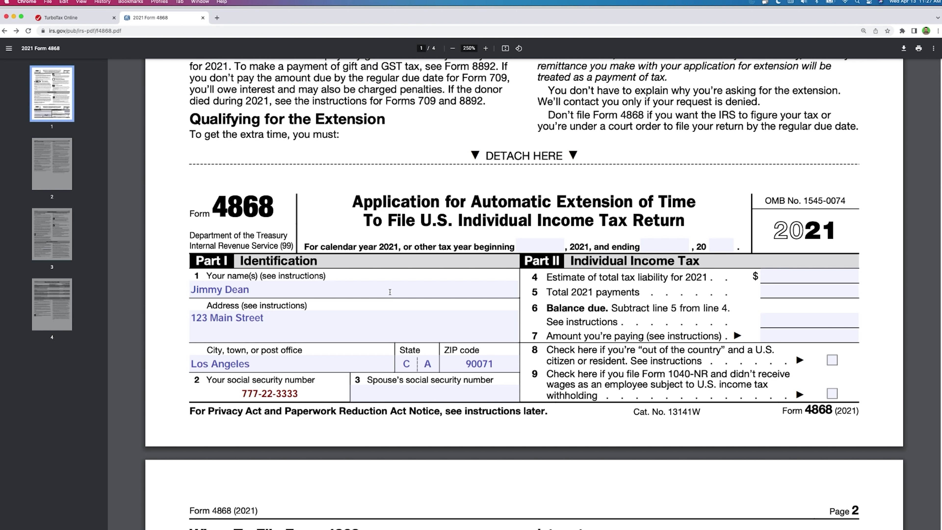
pyautogui.press('Tab')
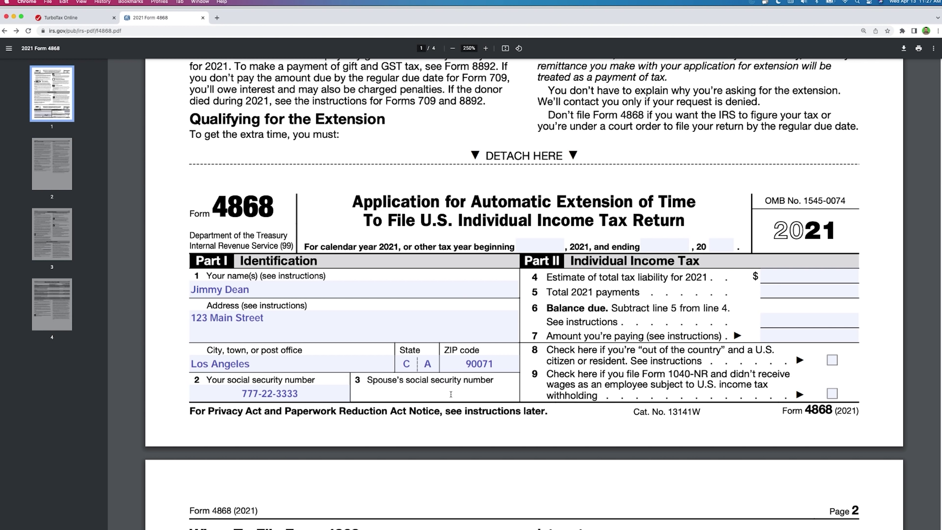
# Step: Enter 15,000 liability, 10,000 payments, $5,000 balance due and $5,000 paid on lines 4–7
pyautogui.click(798, 271)
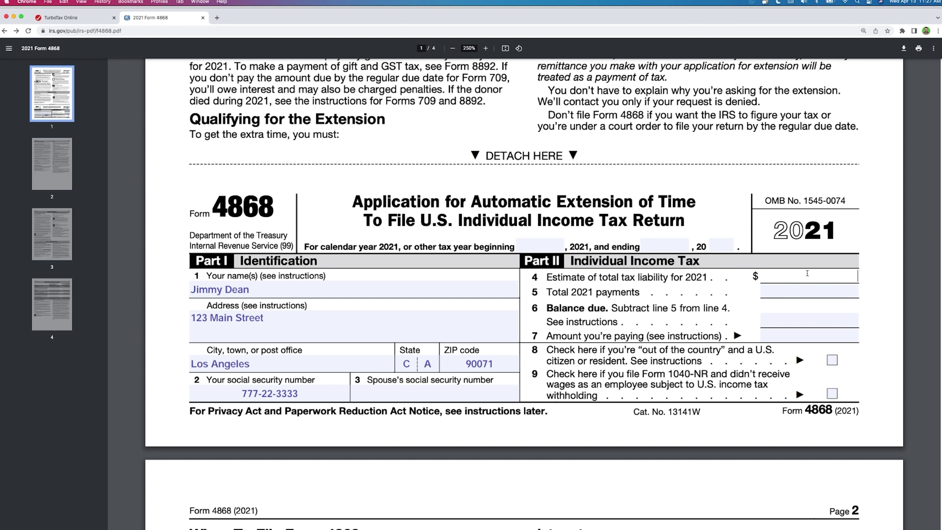
pyautogui.write('15,000')
pyautogui.press('Tab')
pyautogui.write('10,000')
pyautogui.press('Tab')
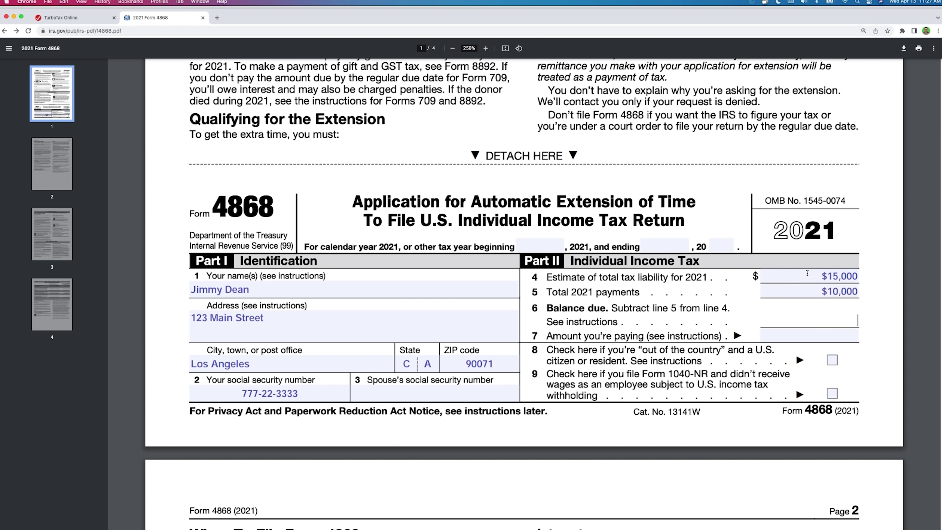
pyautogui.write('$5,000')
pyautogui.press('Tab')
pyautogui.write('0')
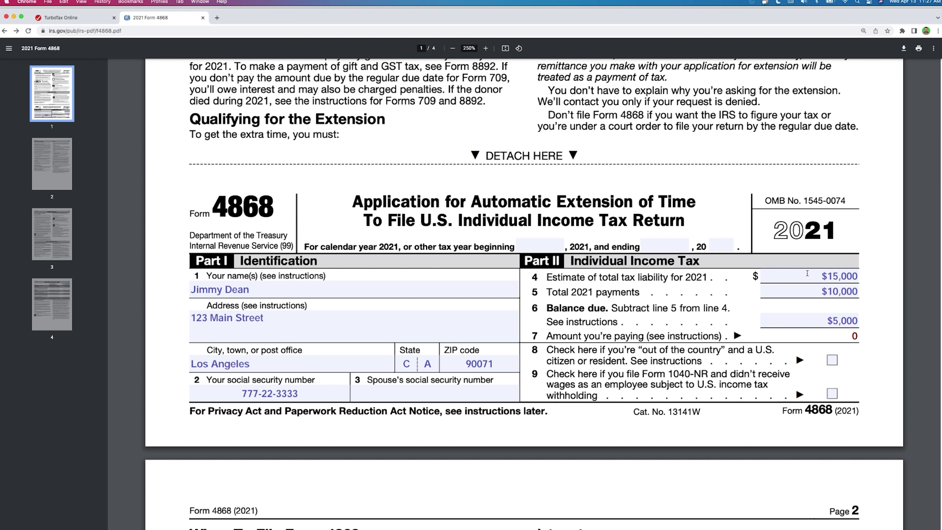
pyautogui.press('BackSpace')
pyautogui.write('$5,000')
# Step: Review the Where To File table's with- and without-payment addresses, including the Florida row
pyautogui.scroll(-8, 882, 165)
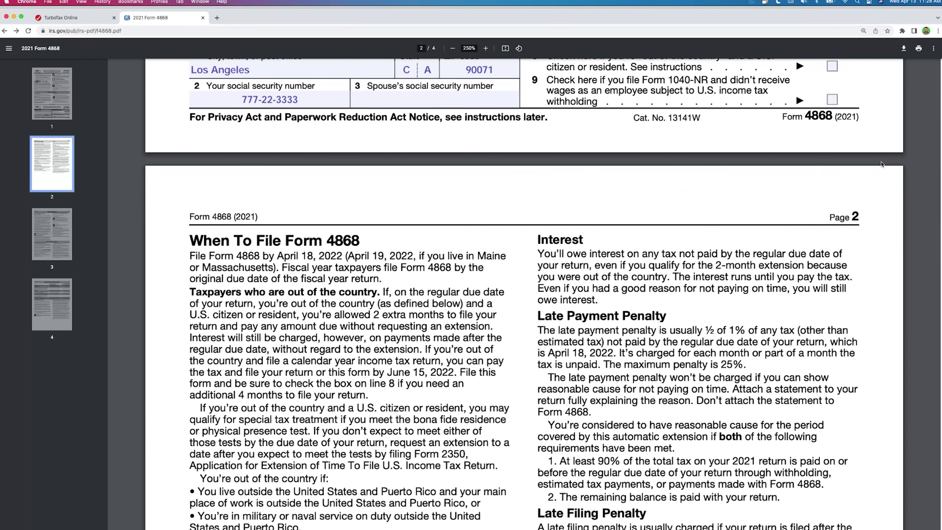
pyautogui.scroll(-20, 881, 164)
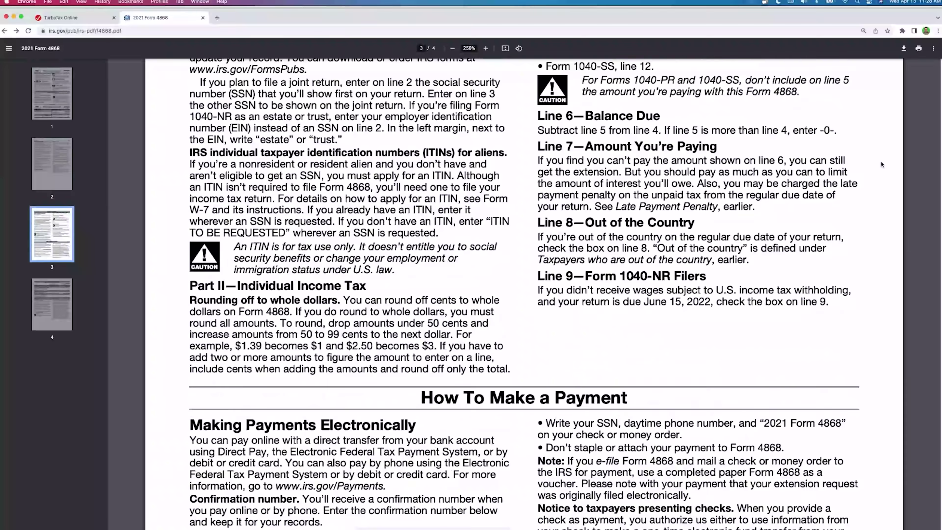
pyautogui.scroll(6, 882, 165)
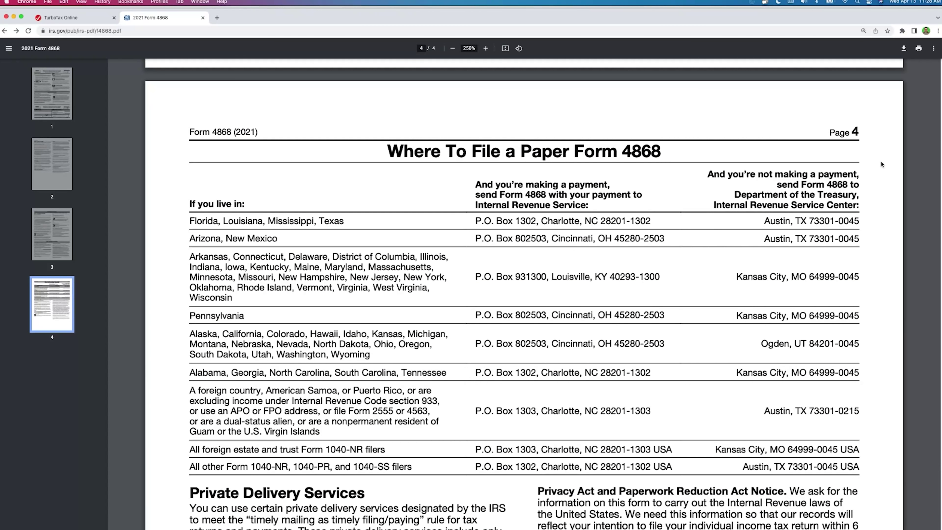
pyautogui.moveTo(469, 187); pyautogui.dragTo(585, 206)
pyautogui.moveTo(481, 223); pyautogui.dragTo(537, 452)
pyautogui.click(537, 452)
pyautogui.moveTo(714, 174); pyautogui.dragTo(830, 211)
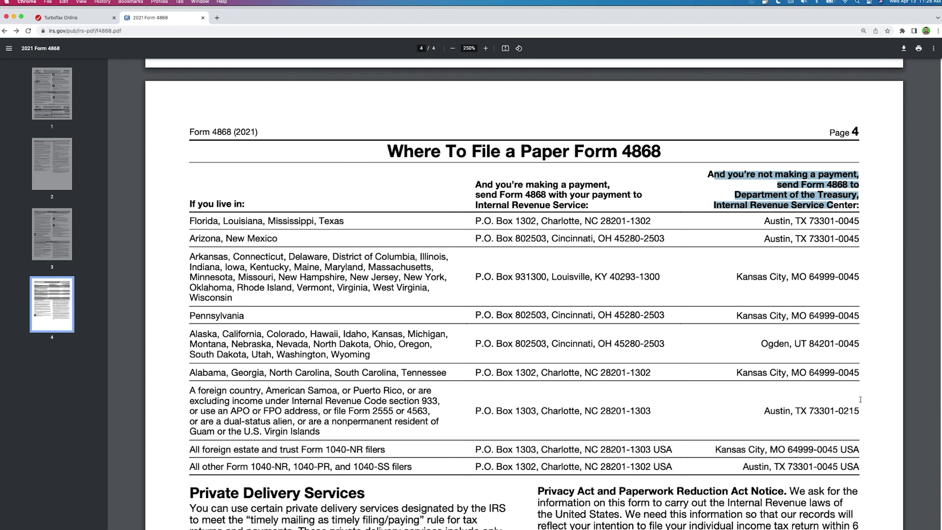
pyautogui.click(831, 268)
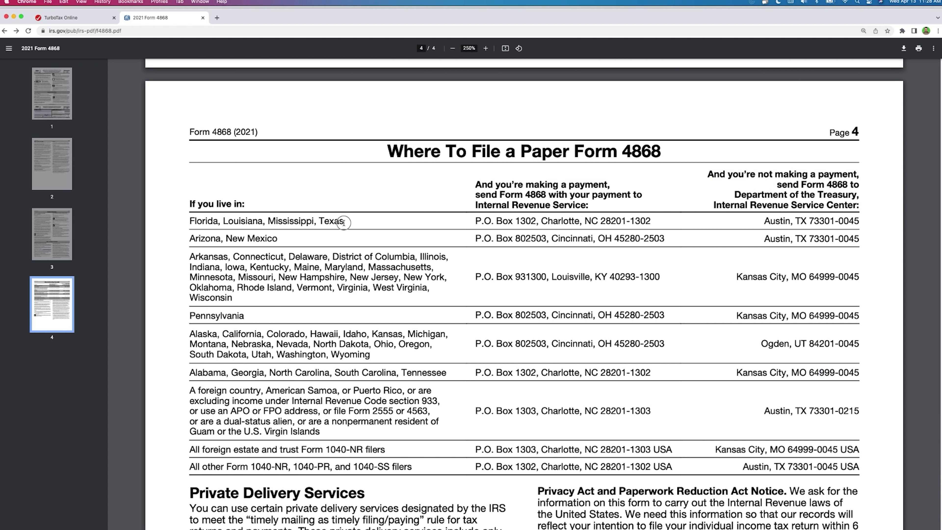
pyautogui.moveTo(344, 221); pyautogui.dragTo(189, 225)
pyautogui.scroll(1, 611, 349)
pyautogui.scroll(10, 610, 349)
pyautogui.moveTo(189, 382); pyautogui.dragTo(321, 451)
pyautogui.moveTo(538, 196); pyautogui.dragTo(792, 220)
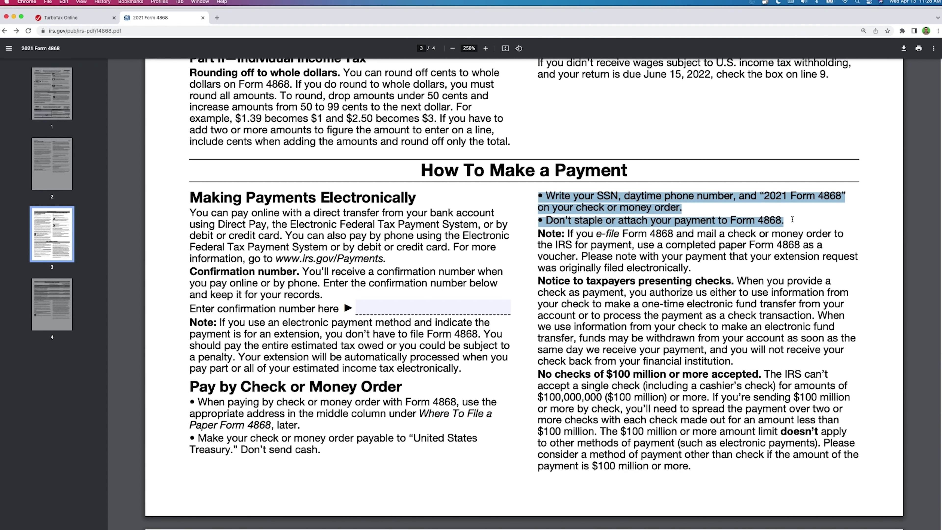
pyautogui.click(777, 220)
pyautogui.moveTo(595, 196); pyautogui.dragTo(839, 202)
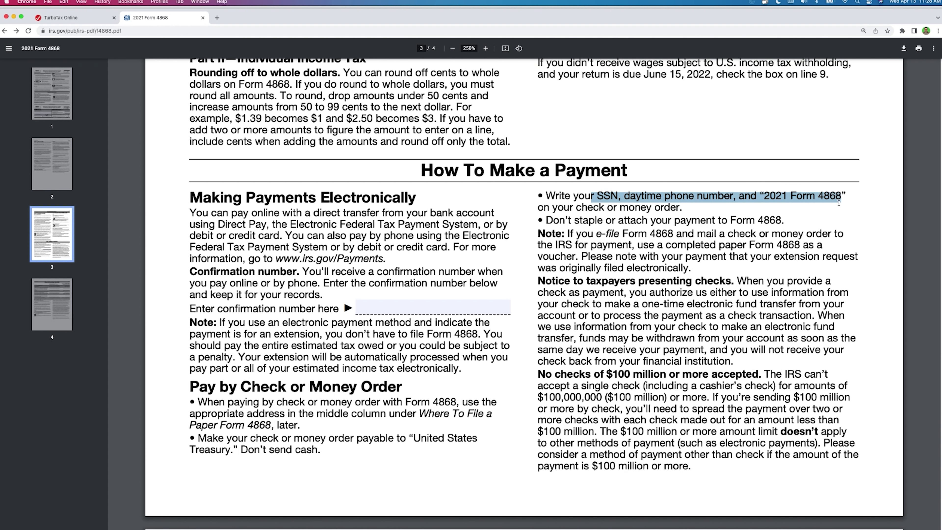
pyautogui.click(729, 214)
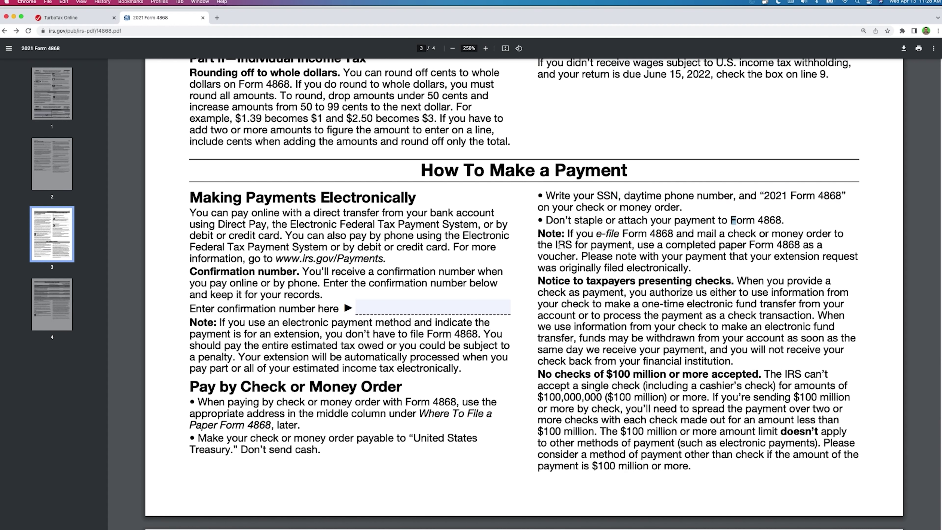
pyautogui.moveTo(267, 259); pyautogui.dragTo(386, 265)
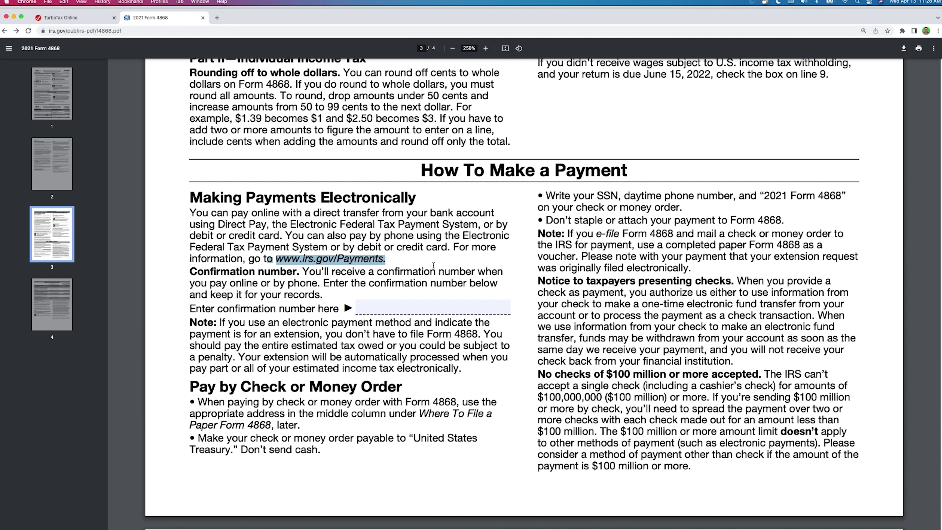
pyautogui.click(365, 256)
pyautogui.click(4, 30)
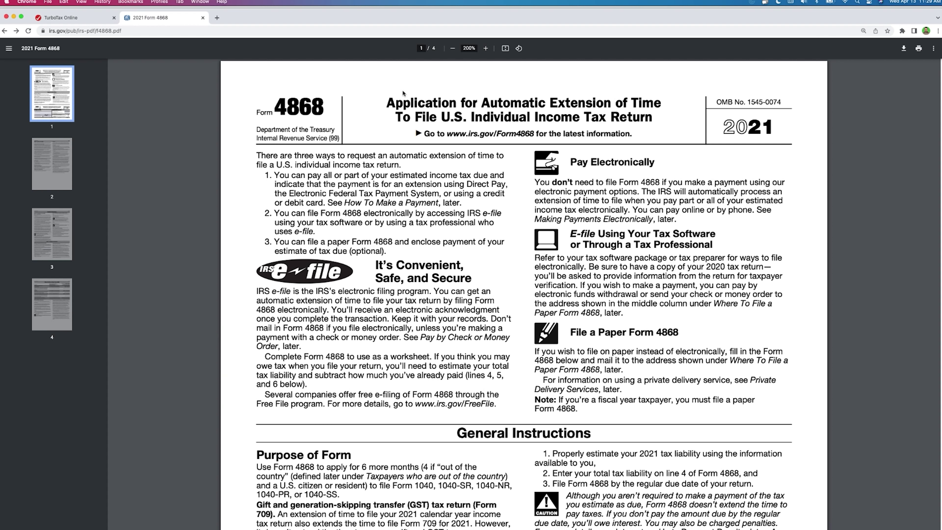
# Step: Return to the 2021 Form 4868 PDF, showing page 1 with the extension options and General Instructions
pyautogui.press('super+Tab')
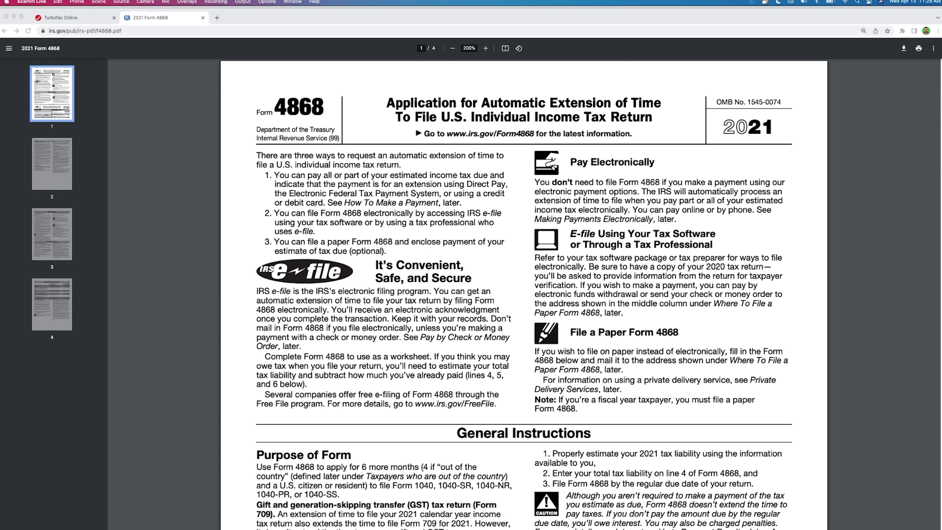